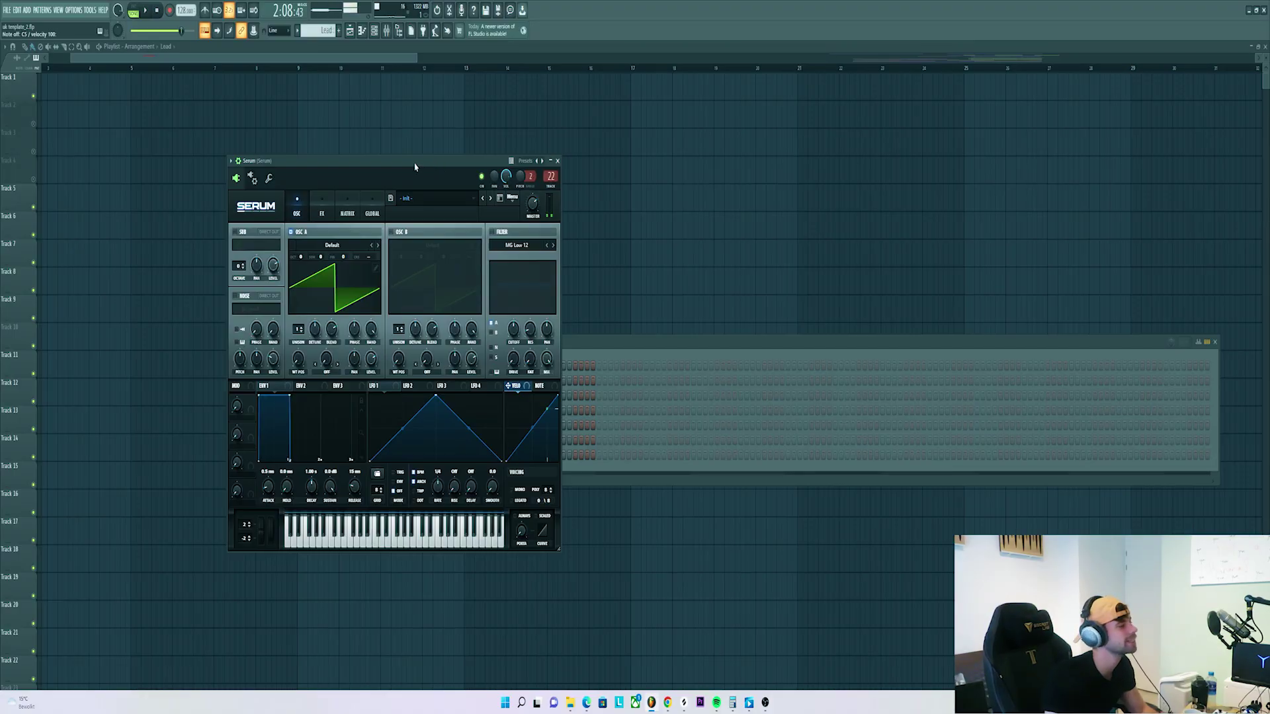
# Load Serum's Bass - Note preset from Sonance Sounds, then open that channel's piano roll.
pyautogui.click(417, 197)
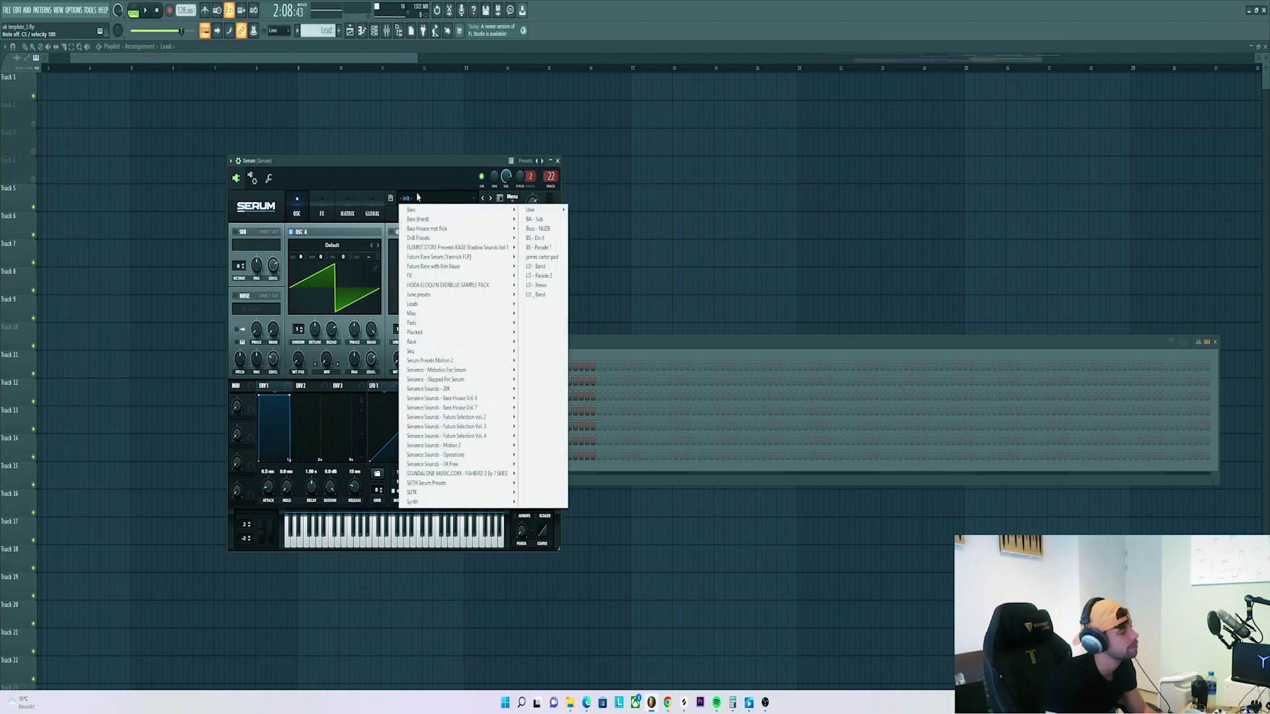
pyautogui.moveTo(456, 408)
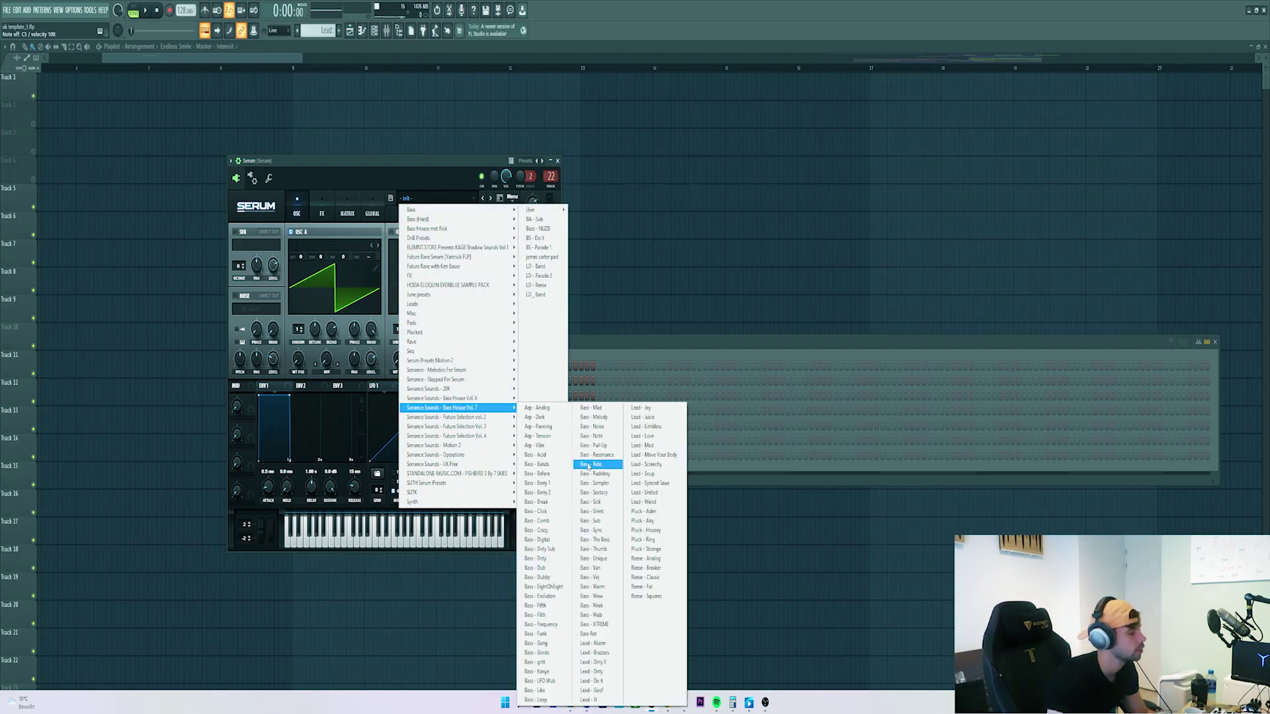
pyautogui.click(595, 439)
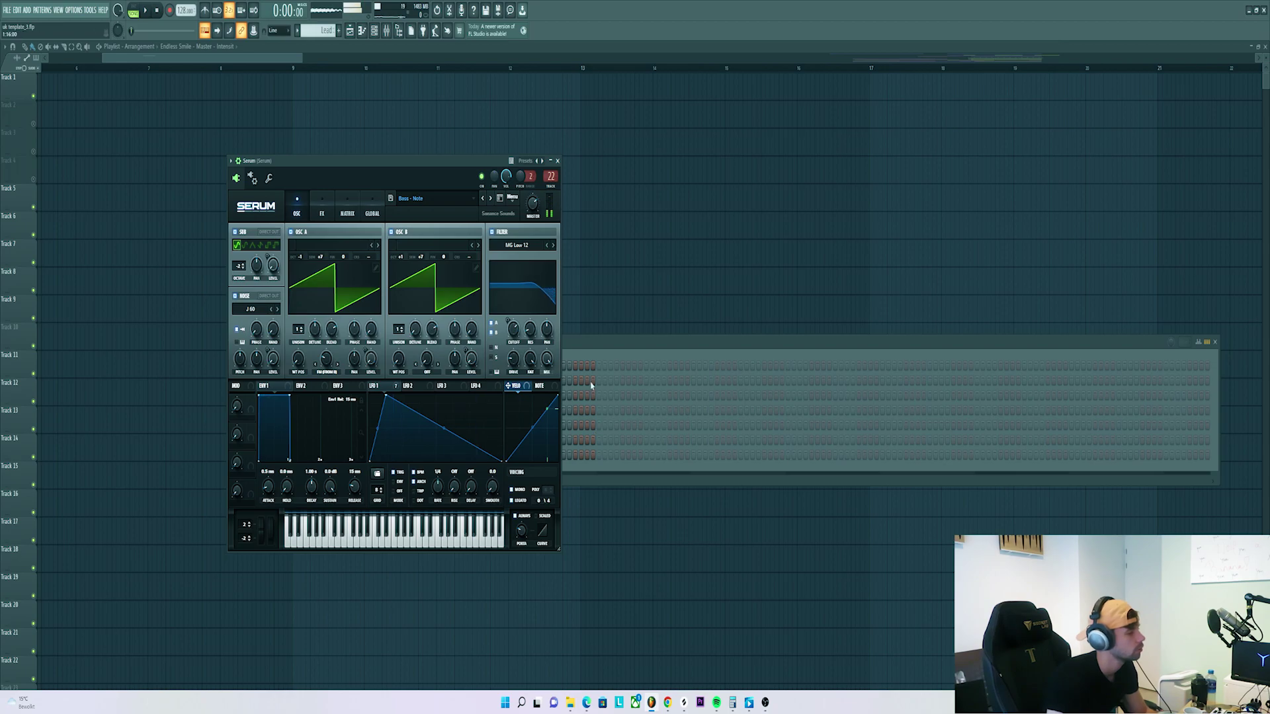
pyautogui.click(601, 347)
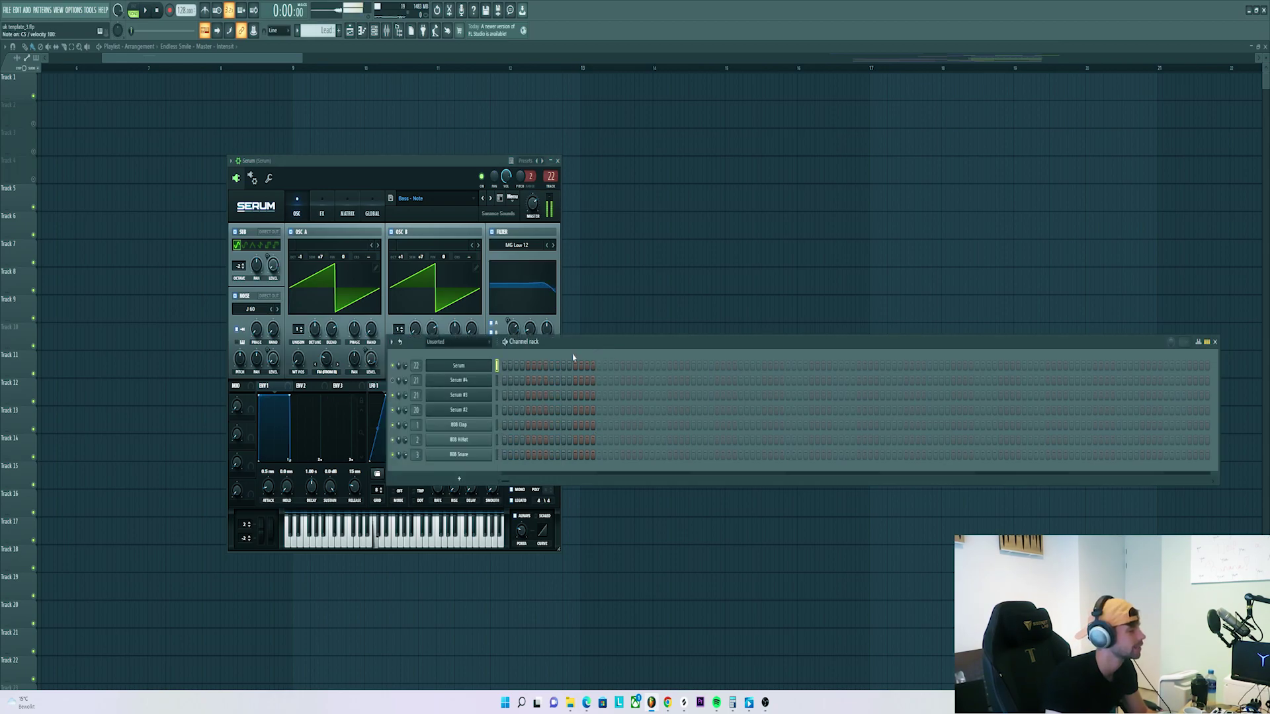
pyautogui.rightClick(482, 369)
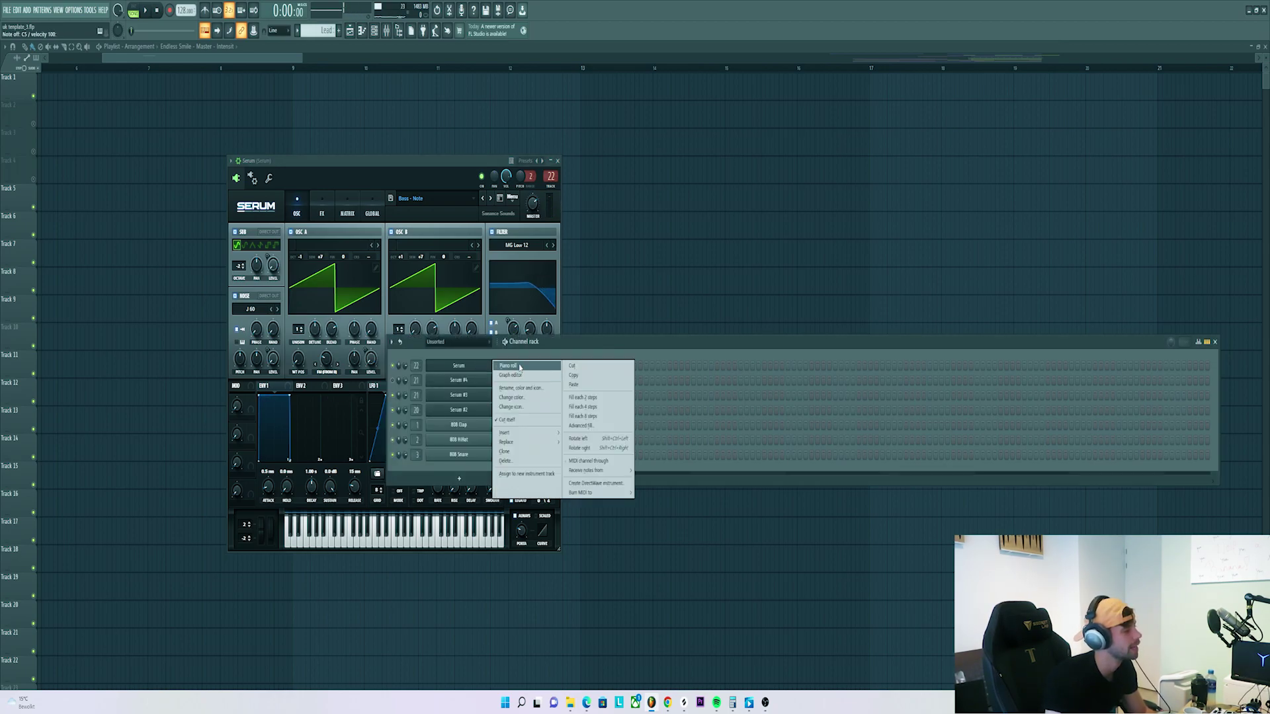
pyautogui.click(520, 368)
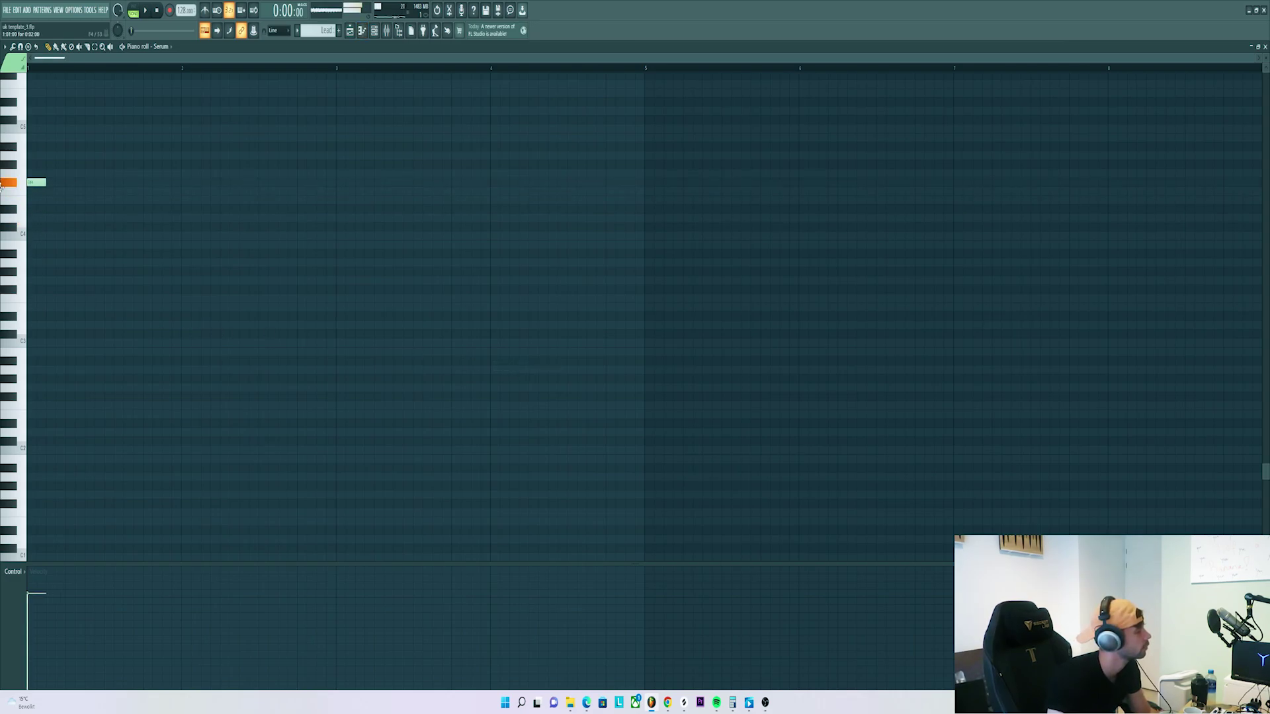
# Add second and third melody notes and preview the phrase.
pyautogui.click(84, 191)
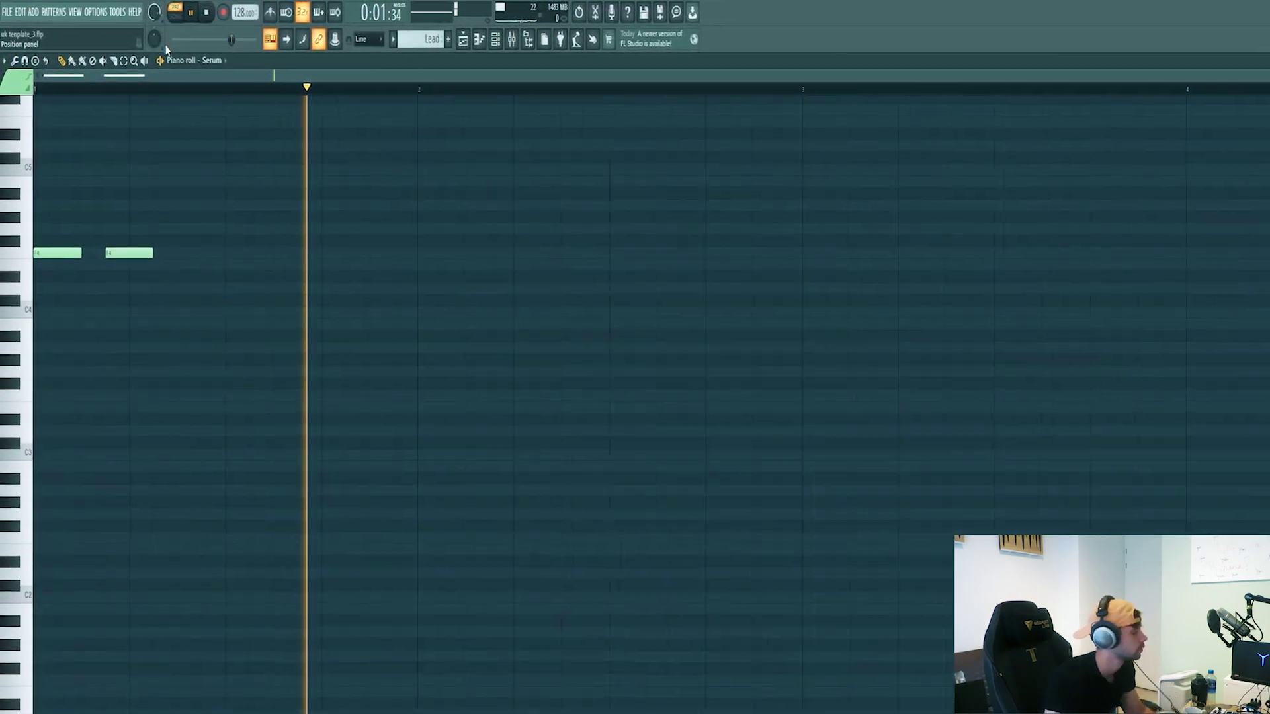
pyautogui.click(189, 257)
pyautogui.press('space')
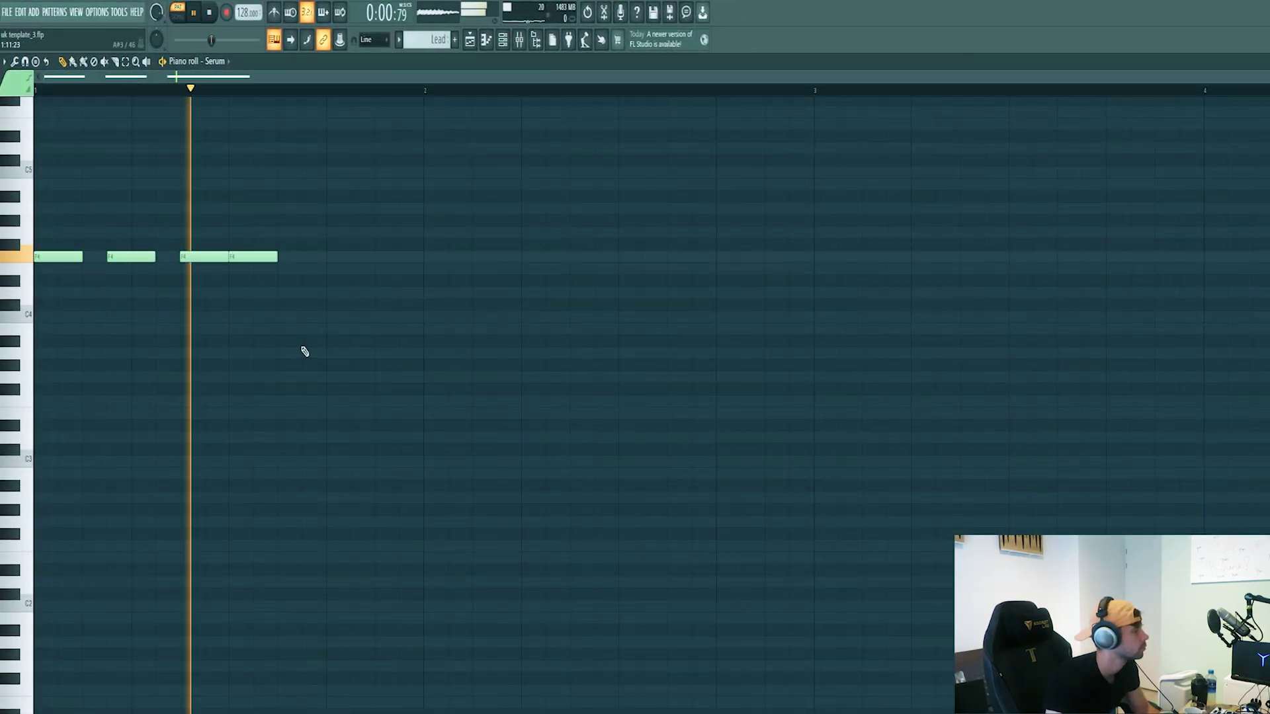
pyautogui.press('space')
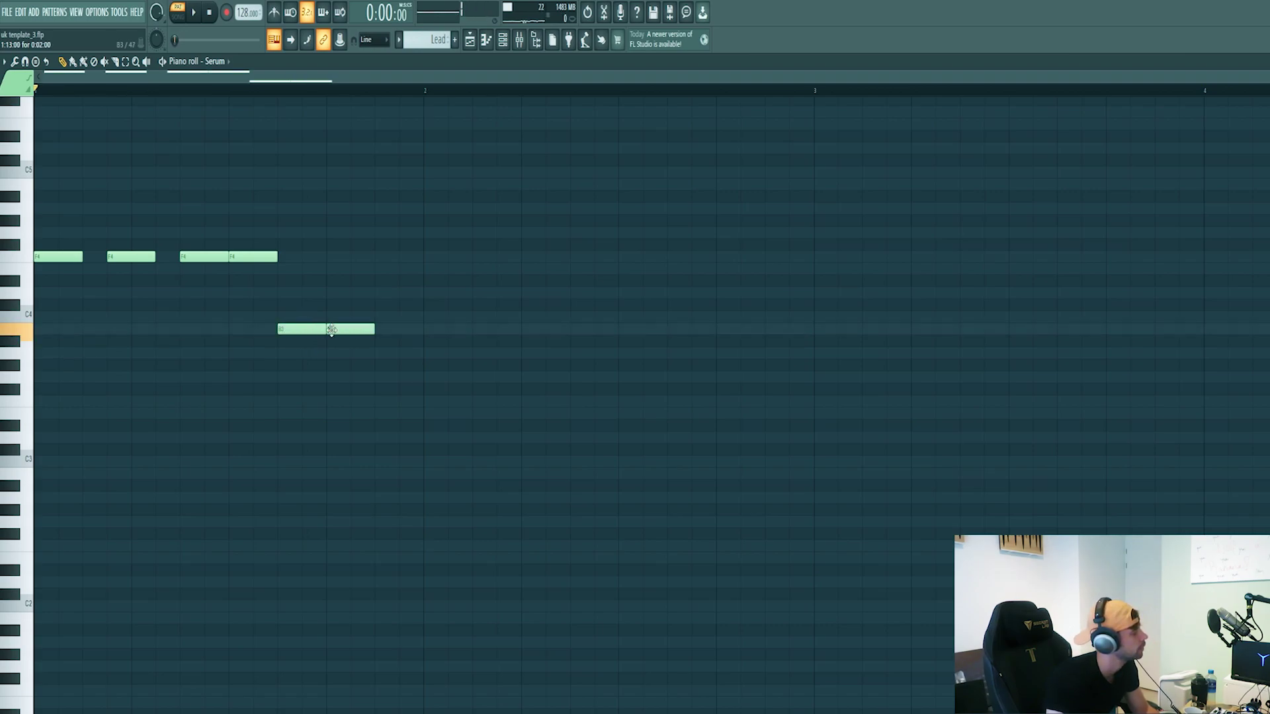
pyautogui.press('space')
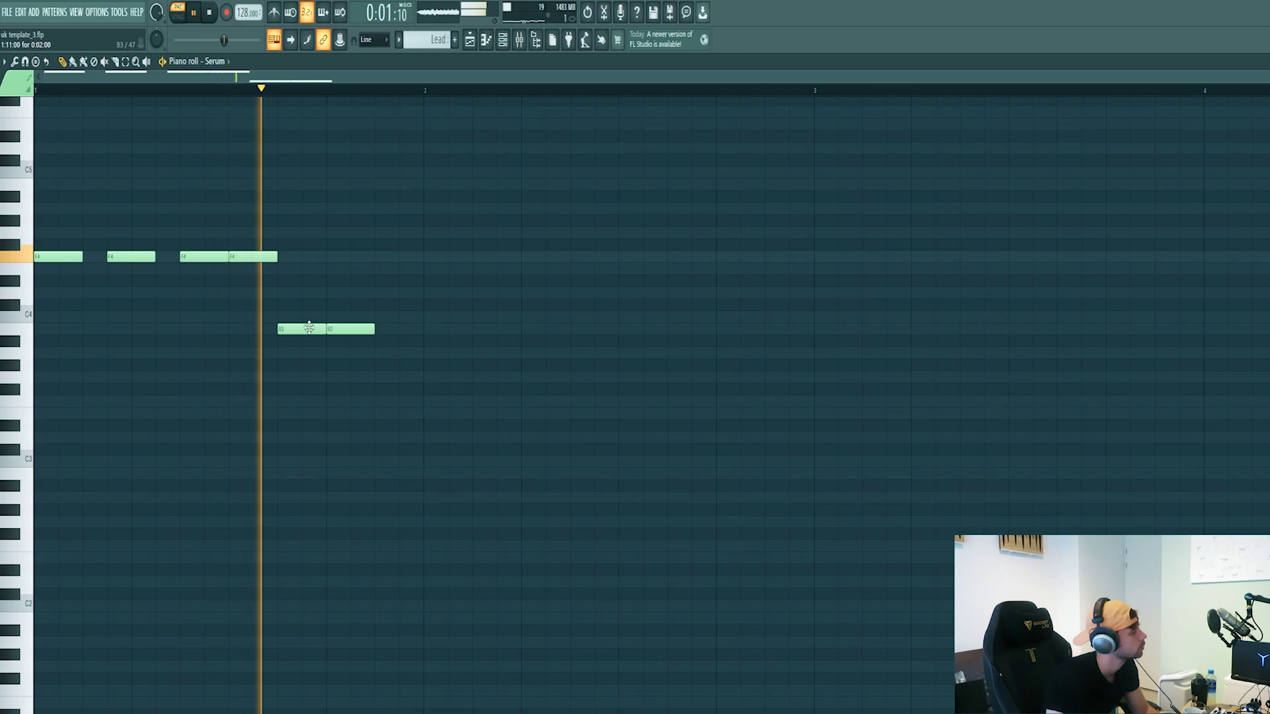
pyautogui.press('space')
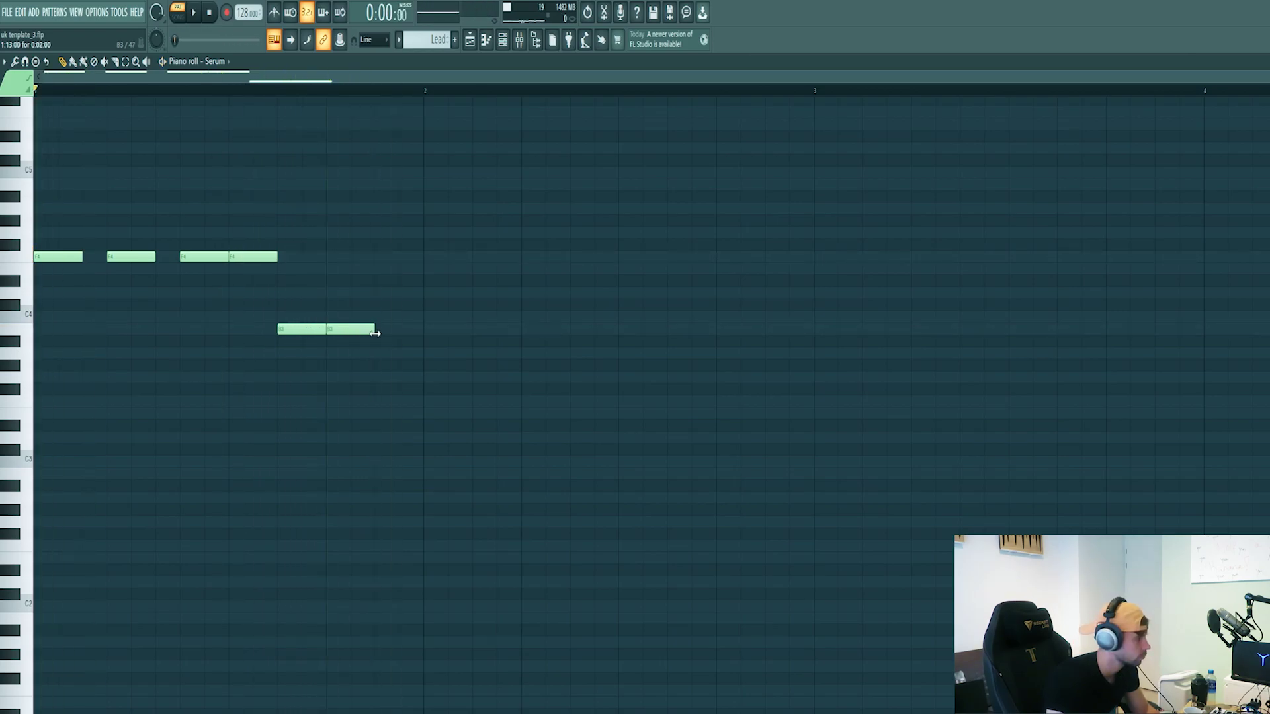
# Add a lower note at bar 2 and play the melody back.
pyautogui.click(426, 344)
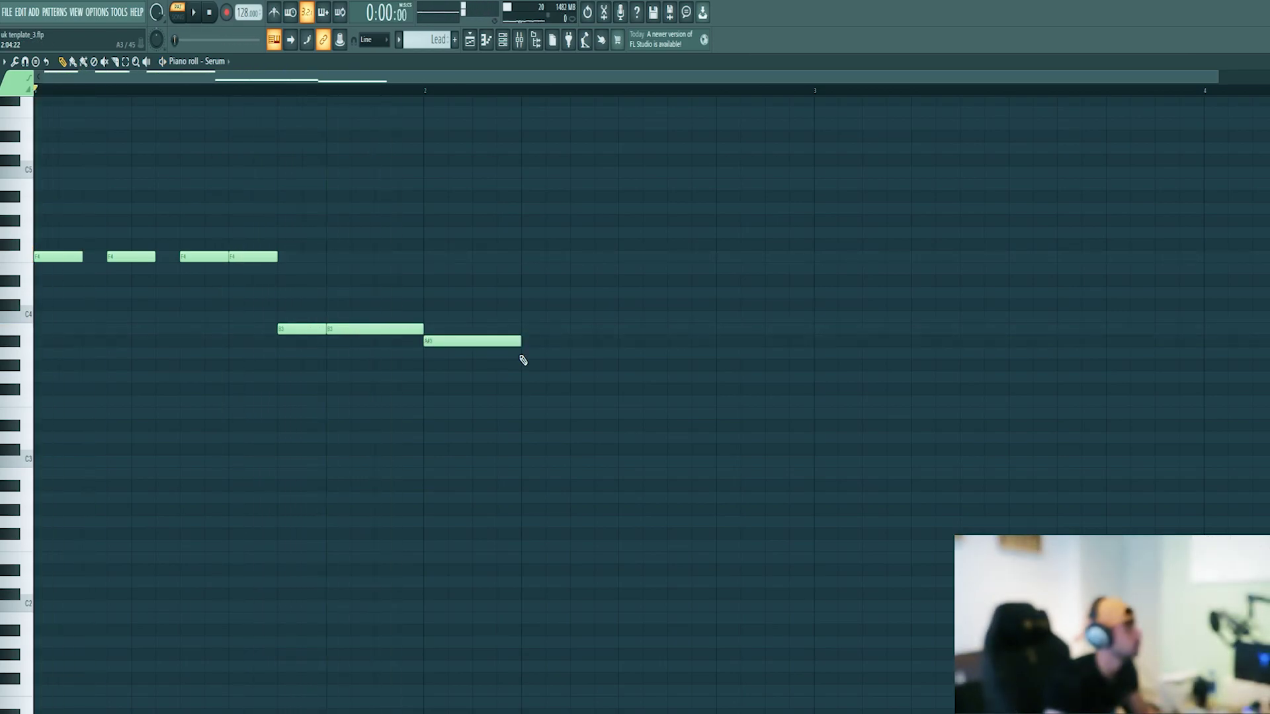
pyautogui.press('space')
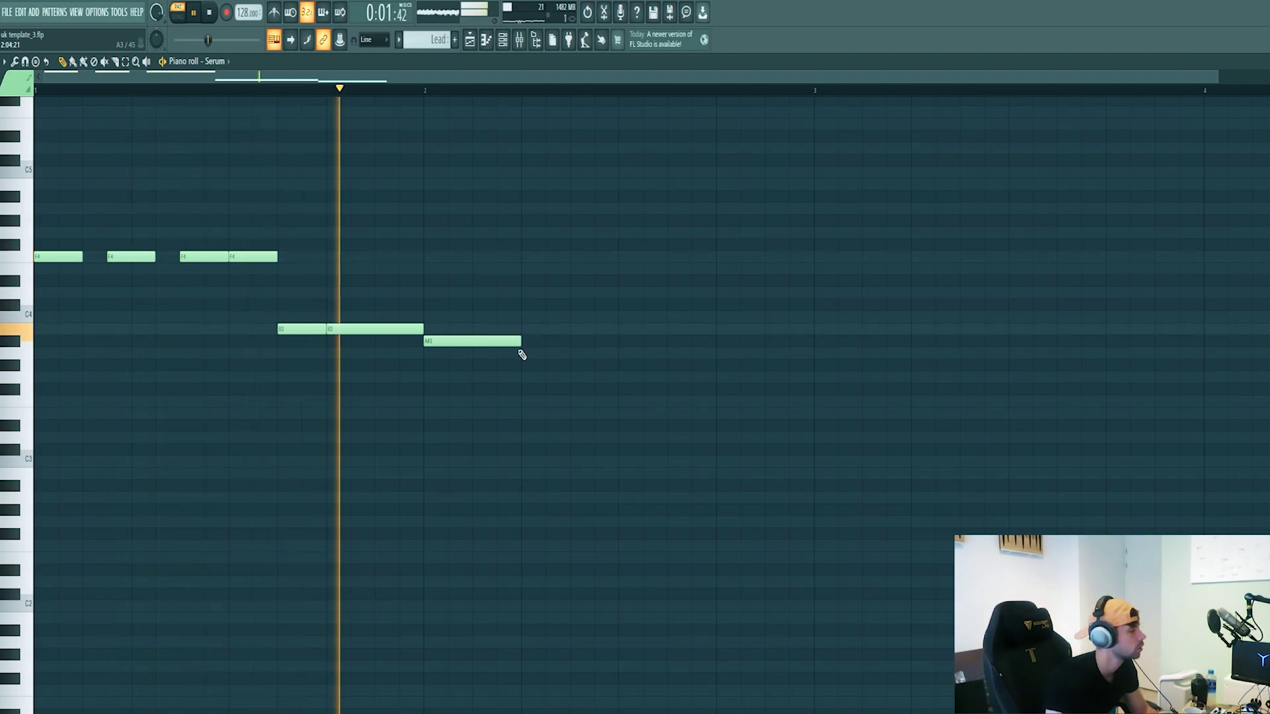
pyautogui.press('space')
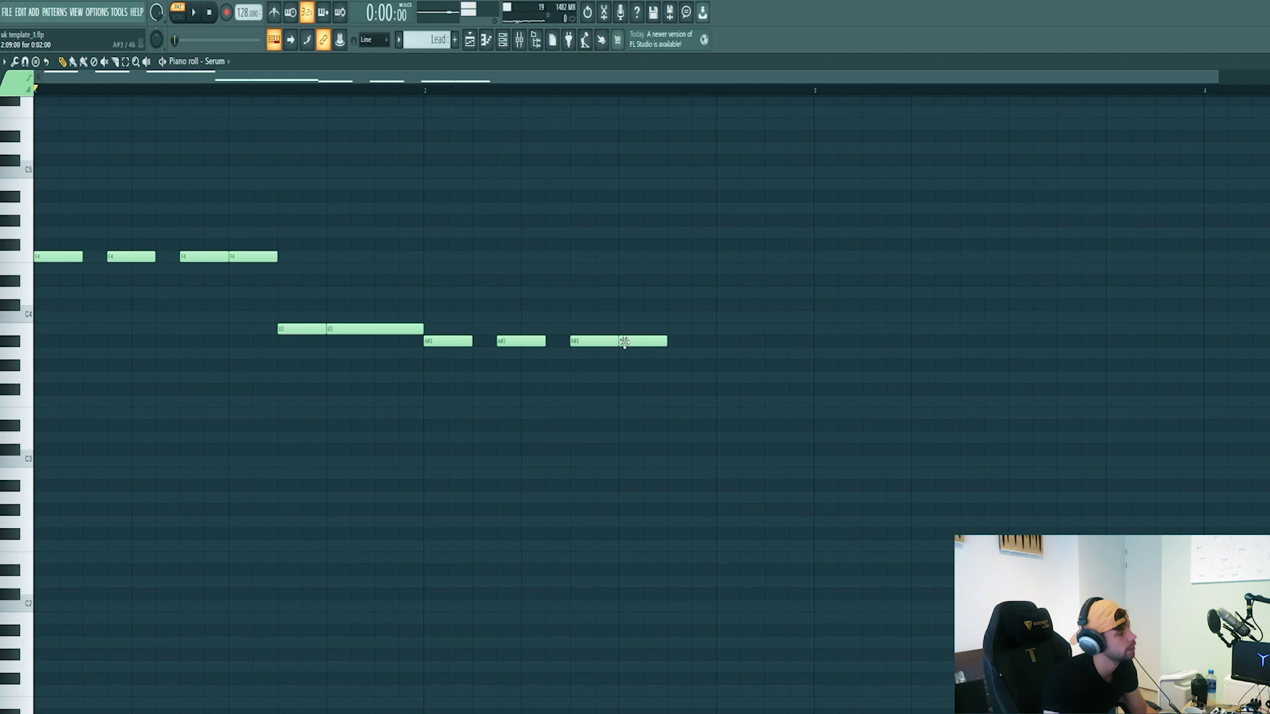
pyautogui.press('space')
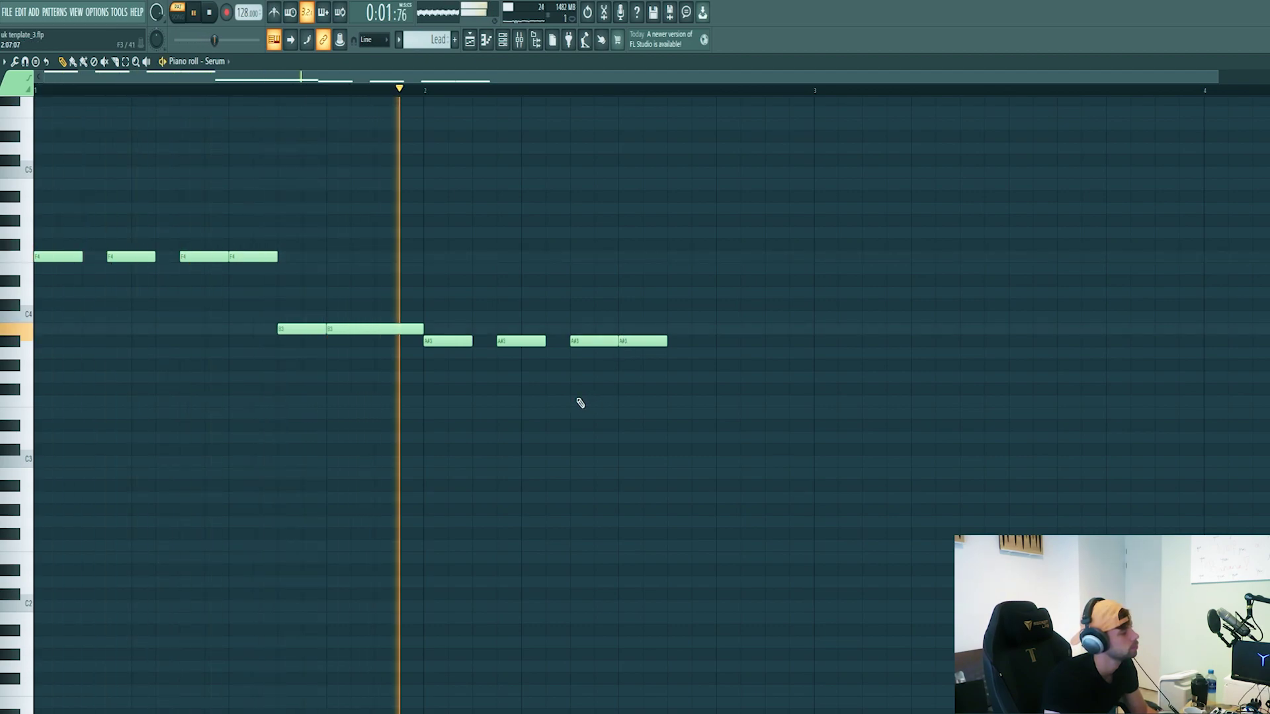
pyautogui.press('space')
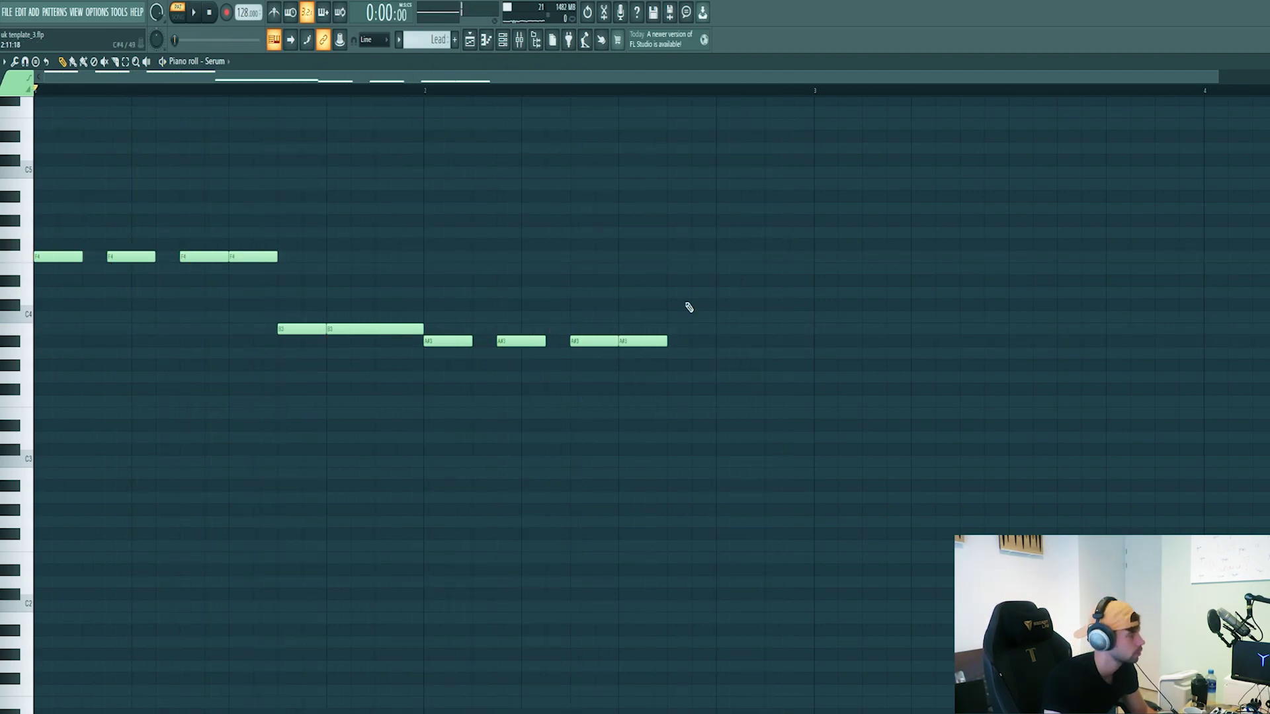
pyautogui.press('space')
# Add a higher note held to bar 3, then duplicate the phrase with Ctrl+B.
pyautogui.click(675, 305)
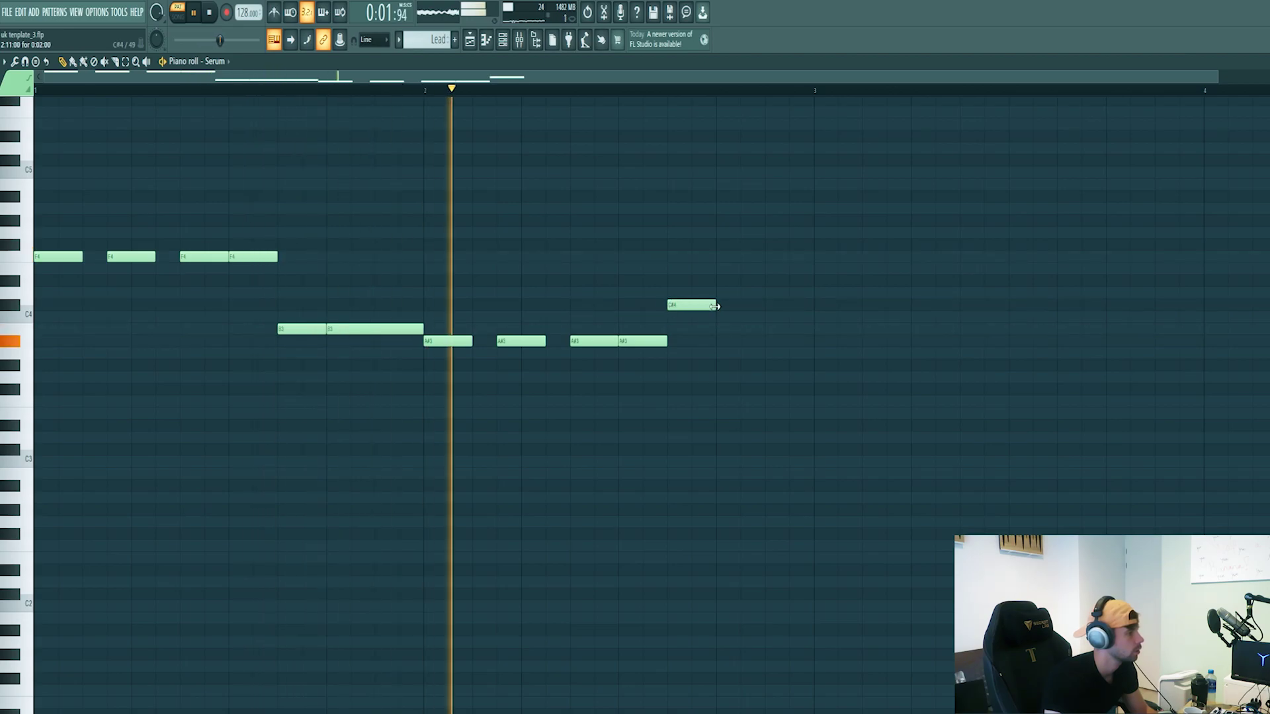
pyautogui.moveTo(717, 305); pyautogui.dragTo(812, 306)
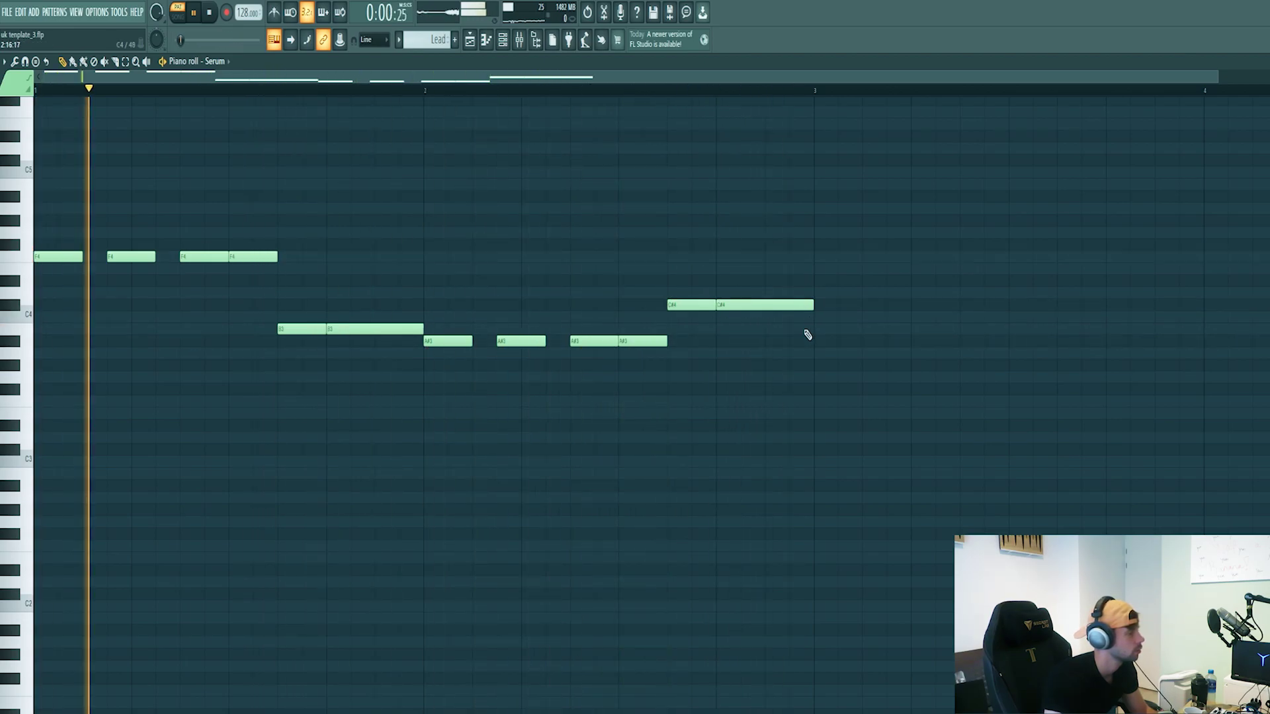
pyautogui.scroll(-3, 497, 417)
pyautogui.scroll(-2, 397, 456)
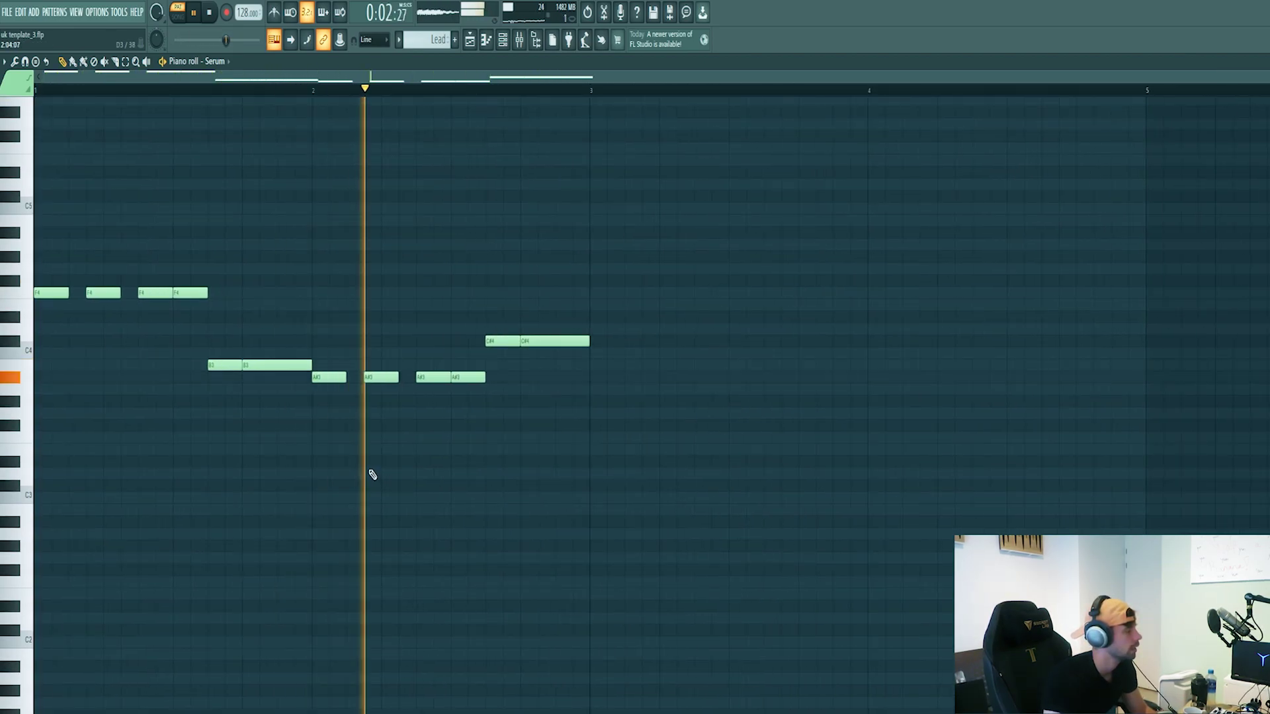
pyautogui.press('space')
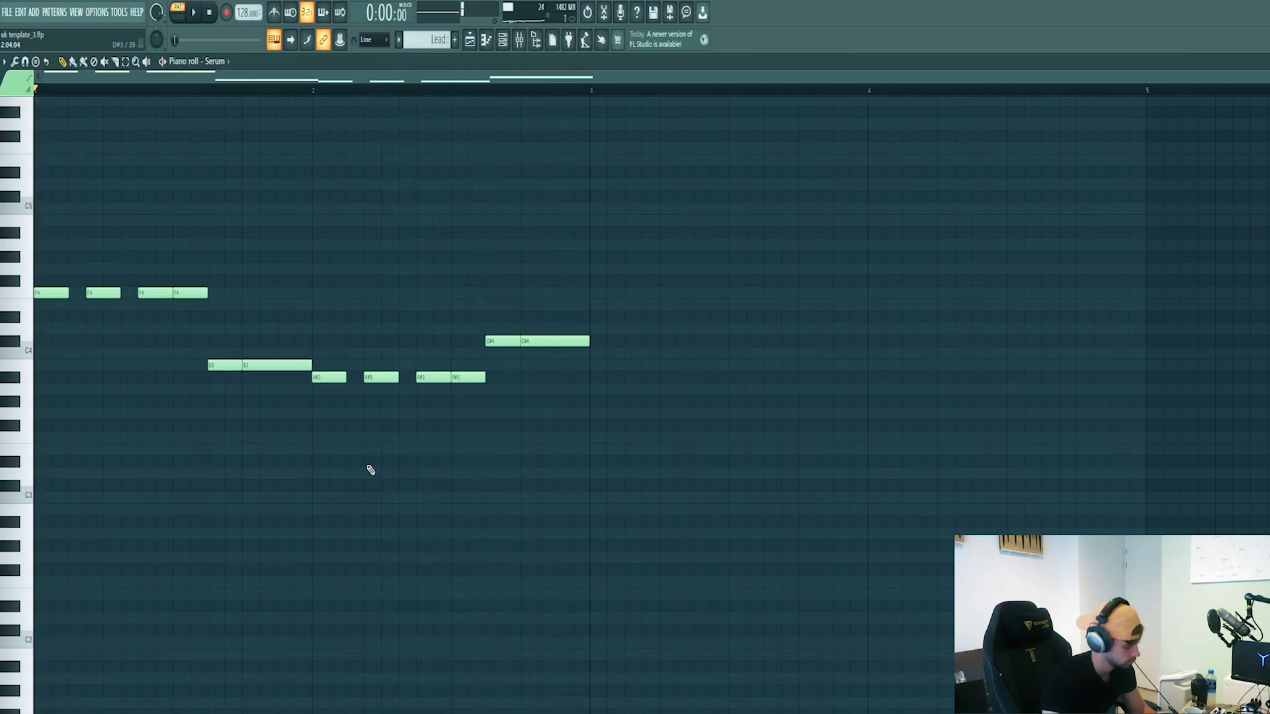
pyautogui.hotkey('ctrl', 'b')
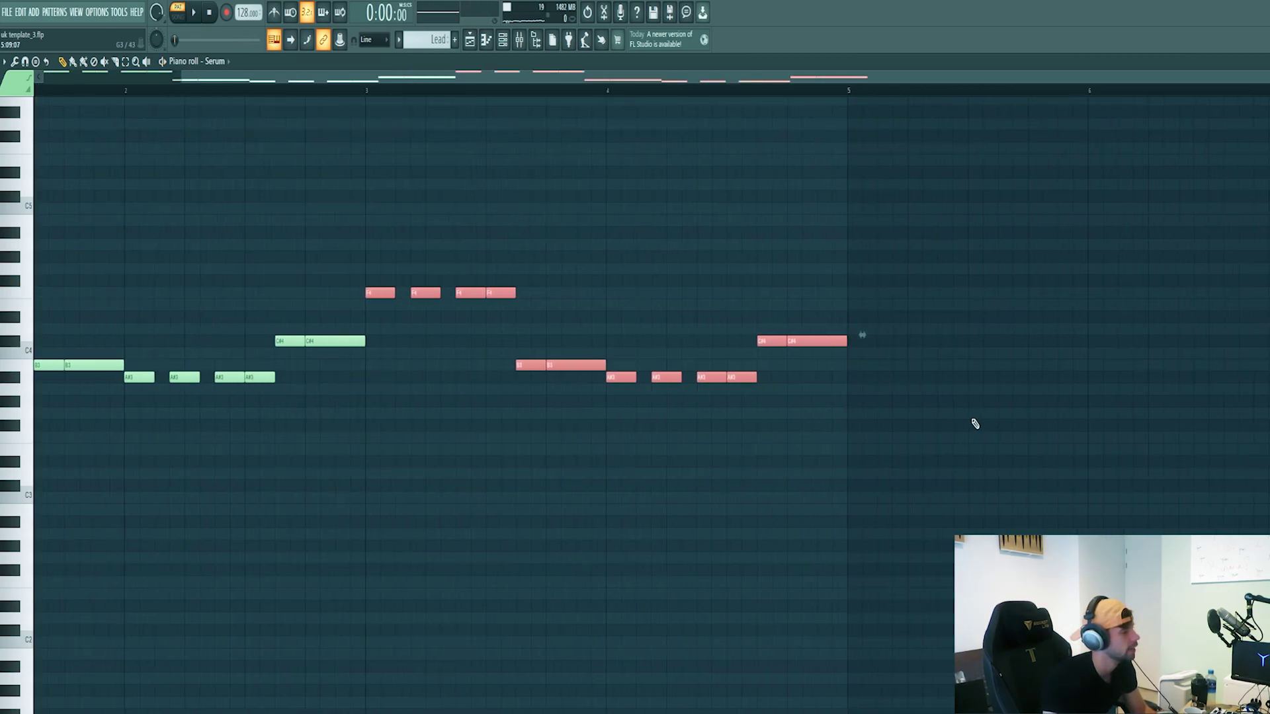
# Set snap to 1/3 beat, split the final note into short repeats, and play it back.
pyautogui.click(668, 426)
pyautogui.scroll(3, 826, 371)
pyautogui.scroll(2, 811, 343)
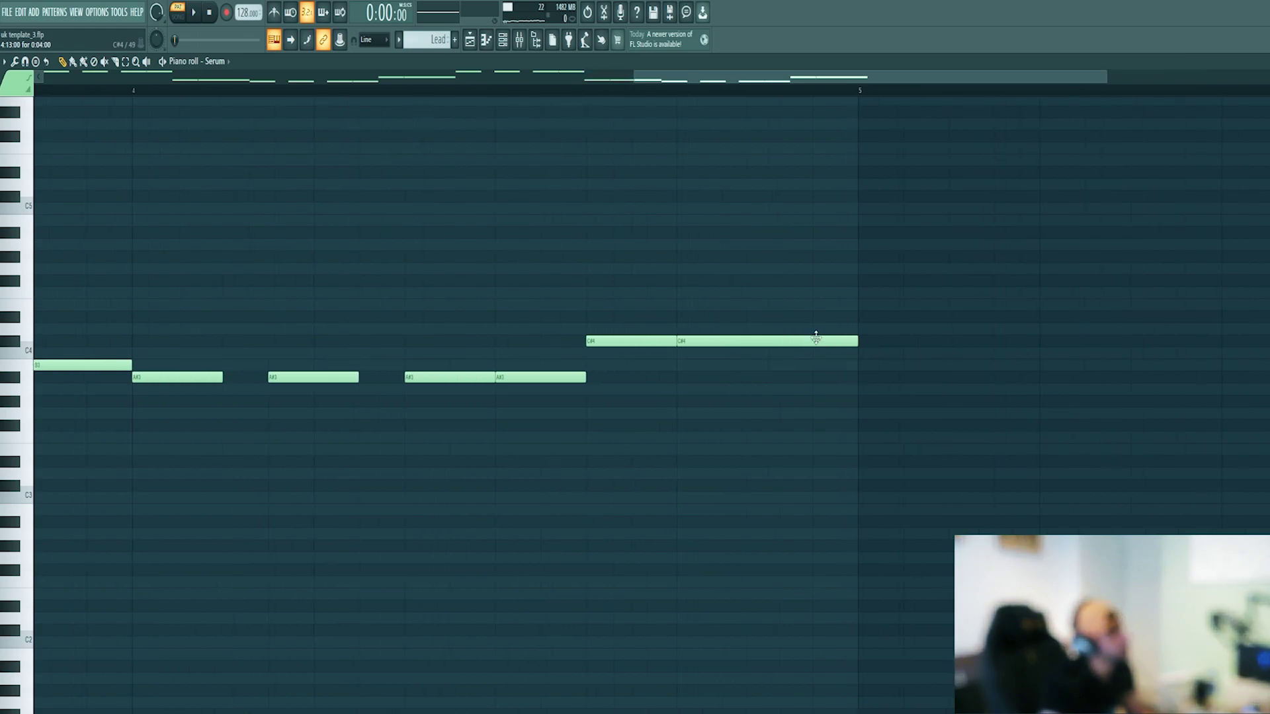
pyautogui.click(376, 38)
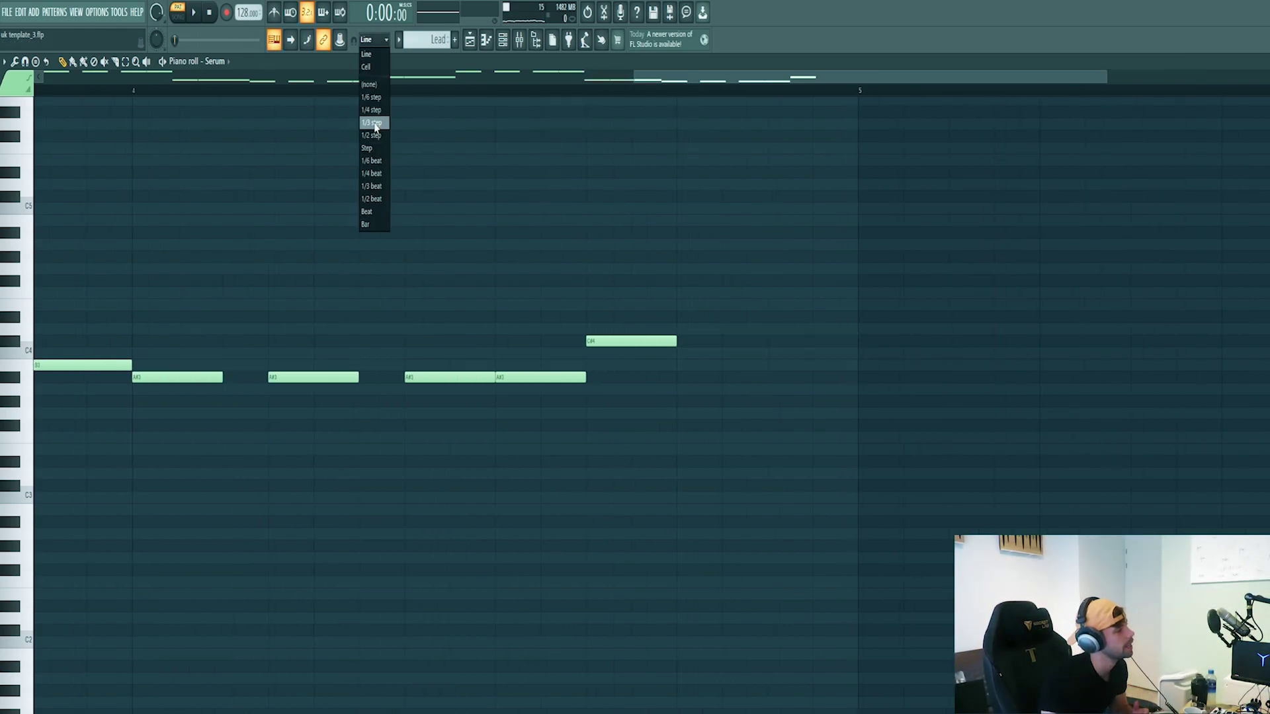
pyautogui.click(375, 123)
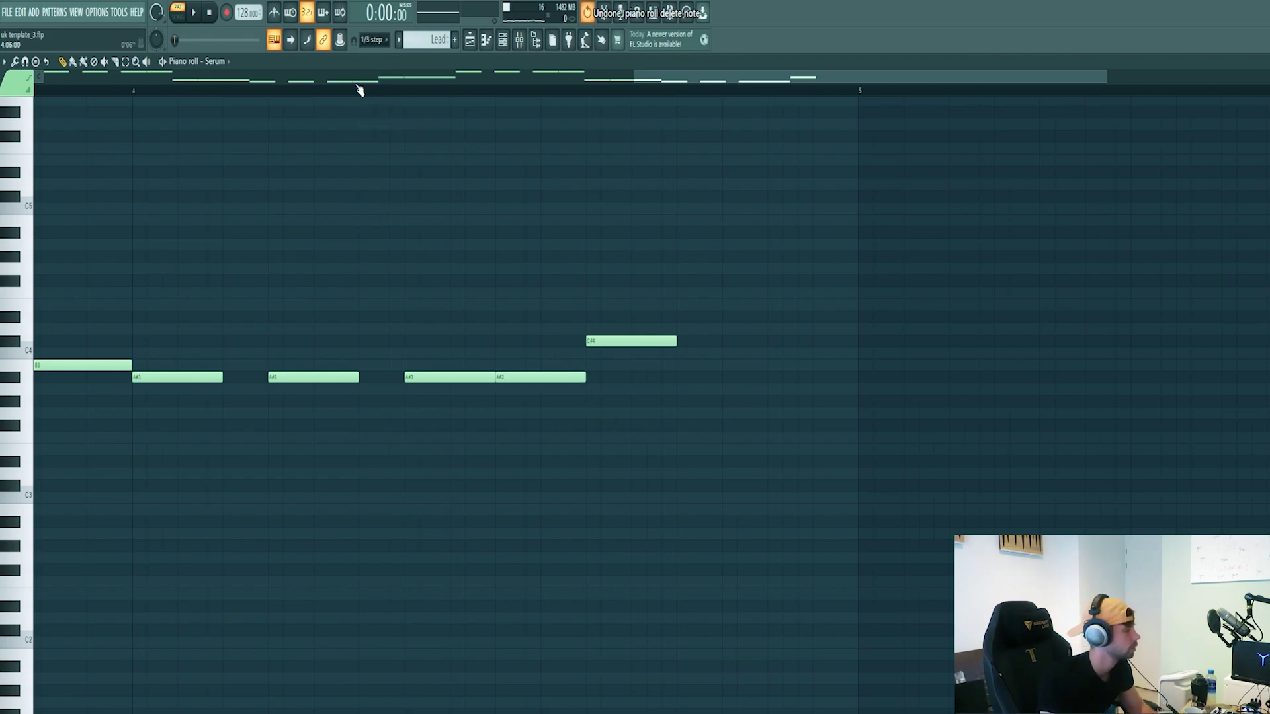
pyautogui.click(376, 37)
pyautogui.click(375, 191)
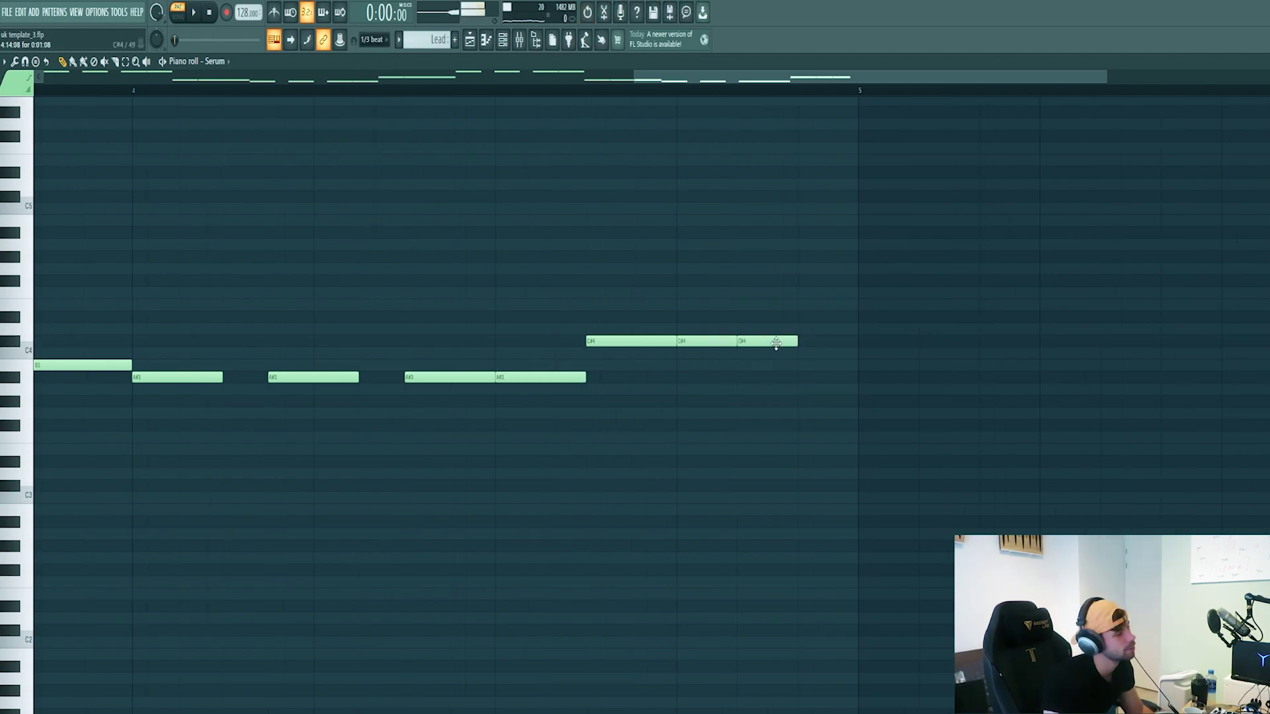
pyautogui.press('space')
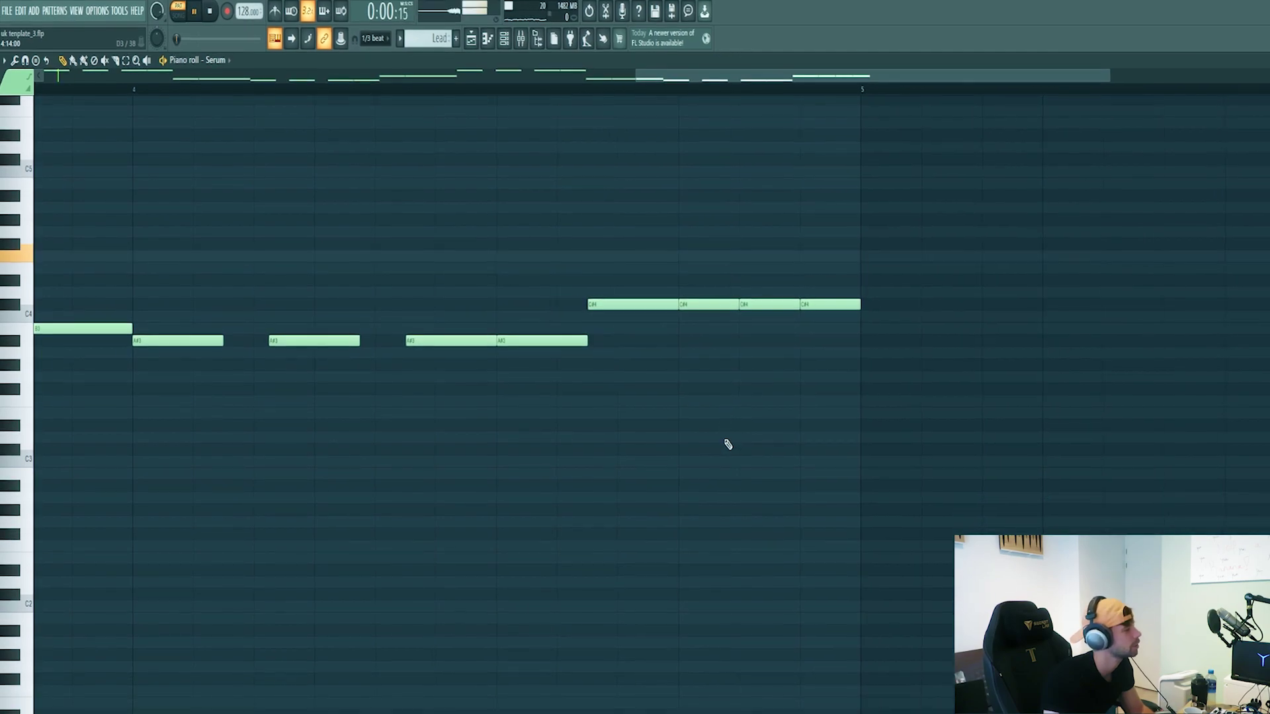
pyautogui.scroll(-3, 149, 407)
pyautogui.scroll(2, 90, 416)
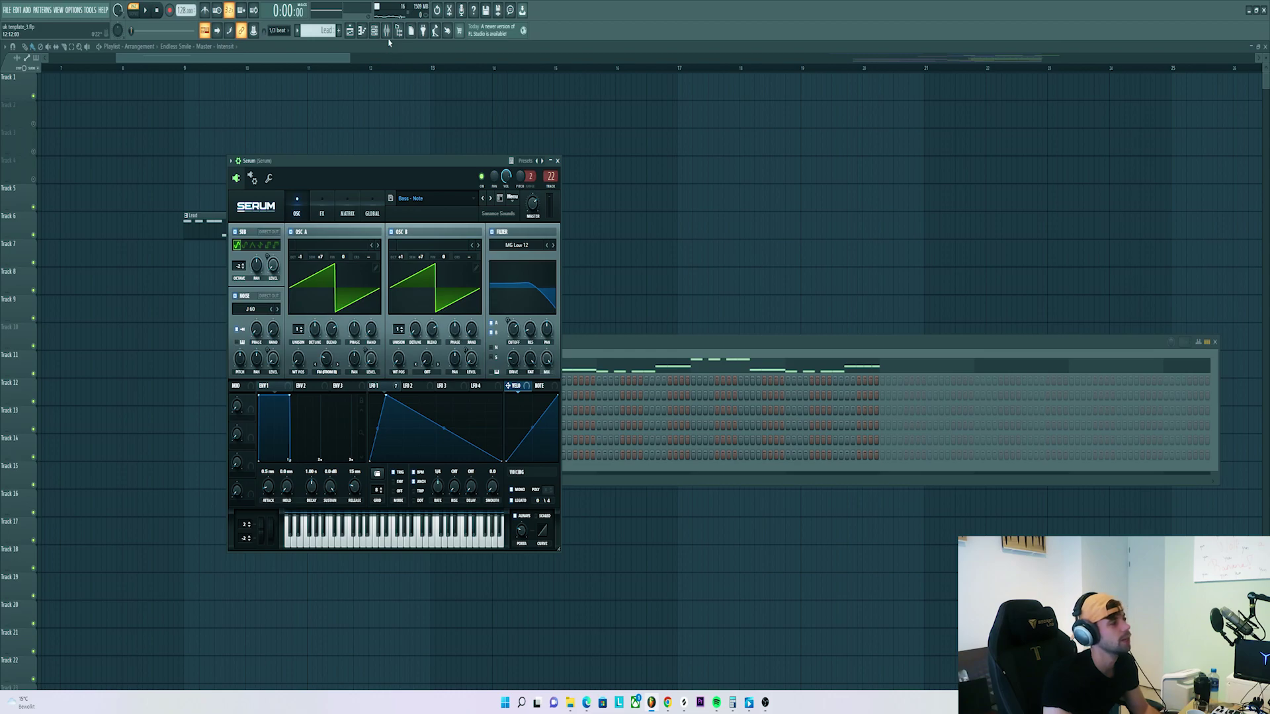
# Open the Serum track's Pro-Q 3 in the mixer and unsolo its EQ band during playback.
pyautogui.click(388, 31)
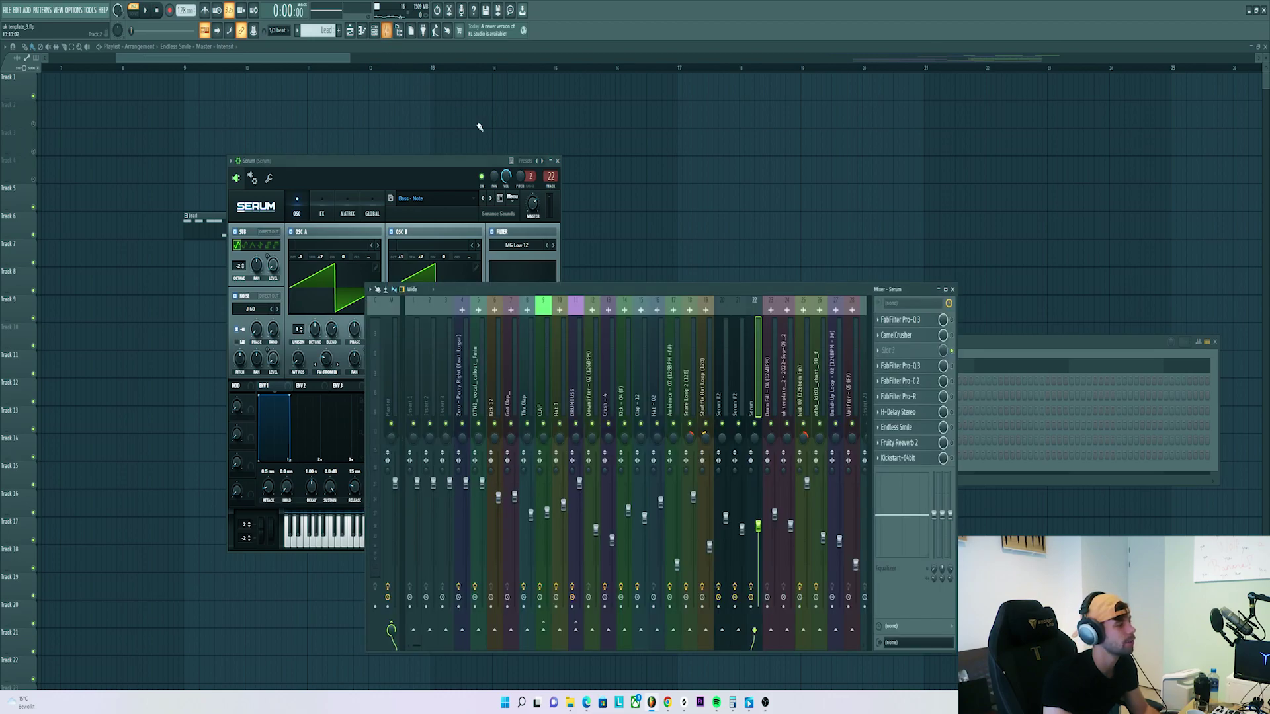
pyautogui.click(931, 320)
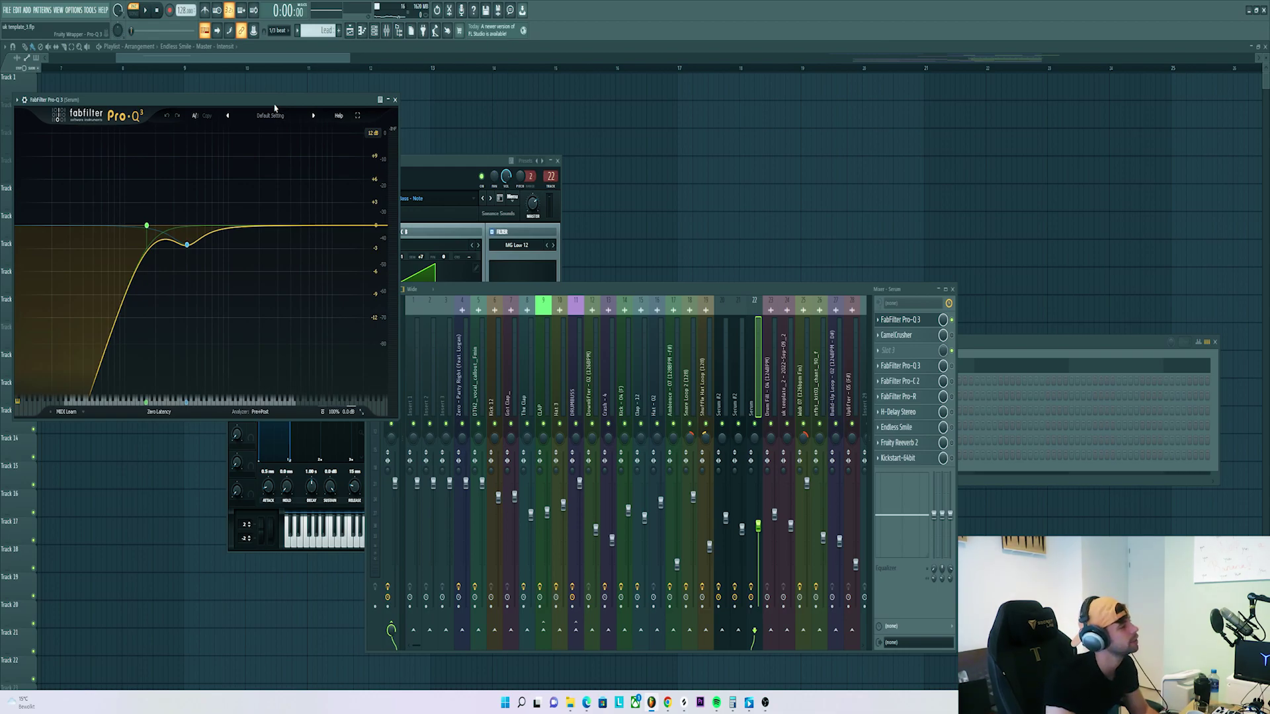
pyautogui.moveTo(262, 100); pyautogui.dragTo(333, 143)
pyautogui.press('space')
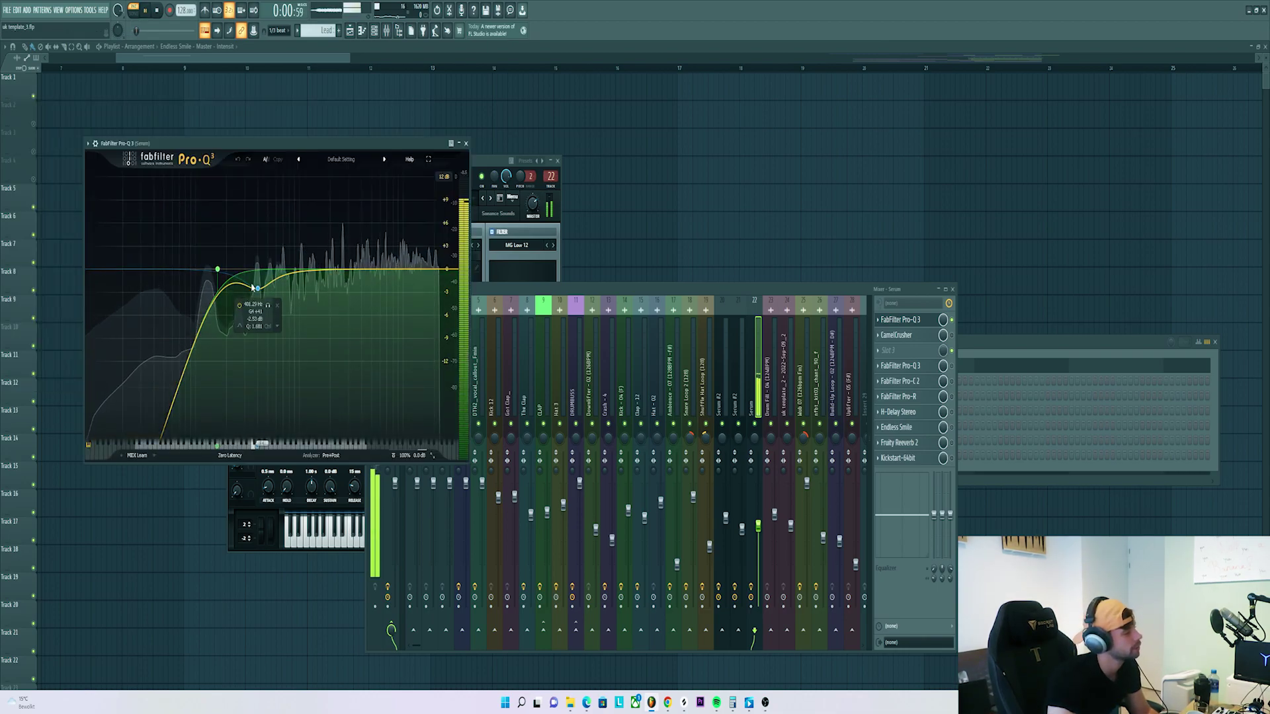
pyautogui.click(269, 306)
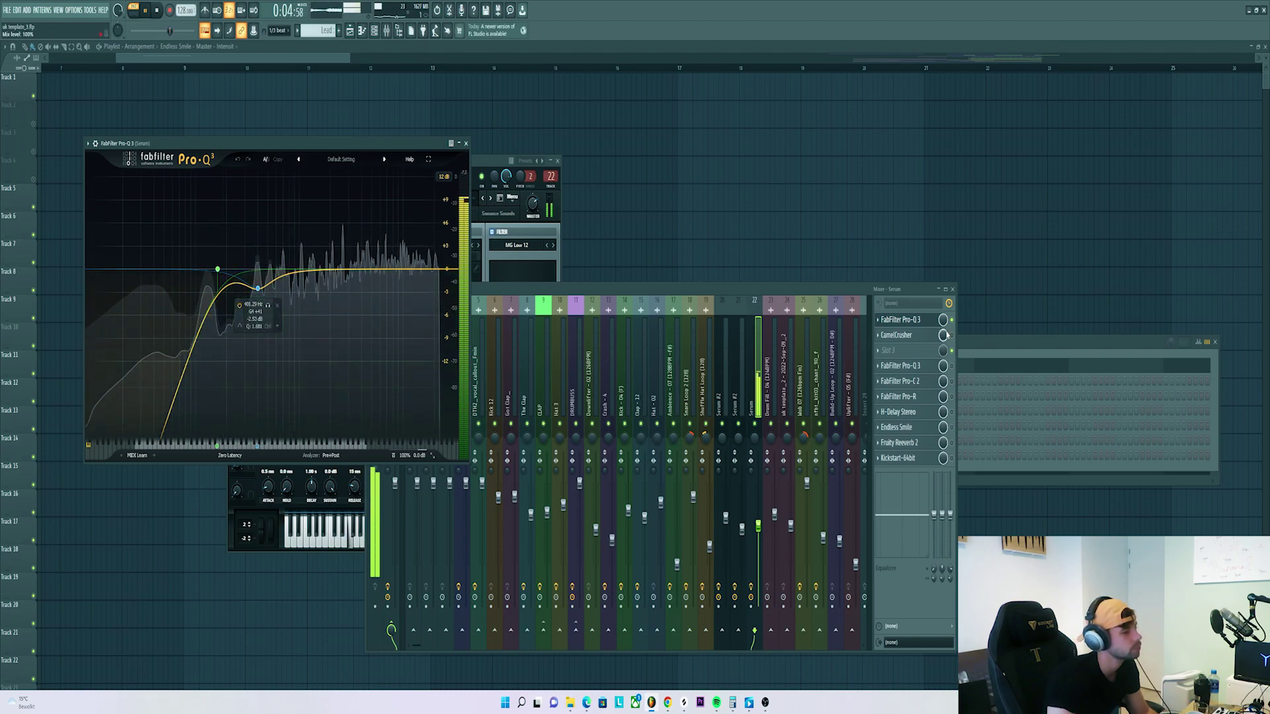
# Check CamelCrusher, then solo and unsolo the second EQ's notch band.
pyautogui.click(898, 334)
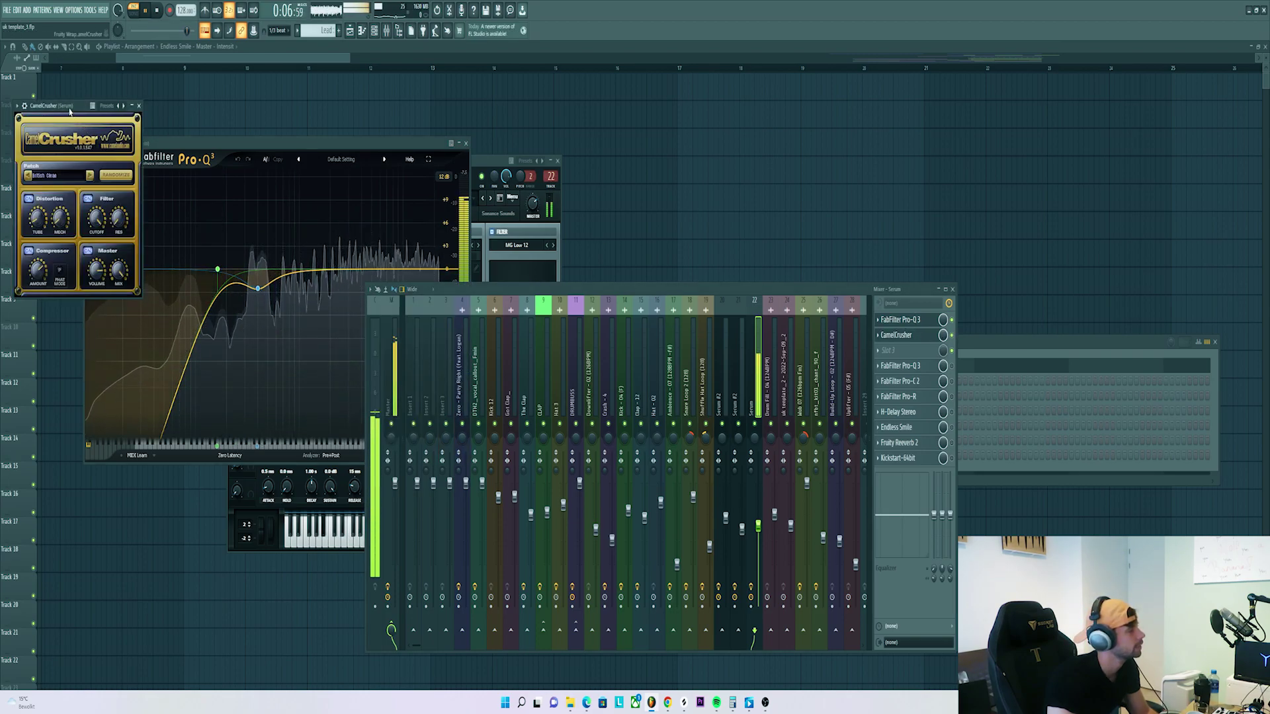
pyautogui.moveTo(70, 106); pyautogui.dragTo(301, 178)
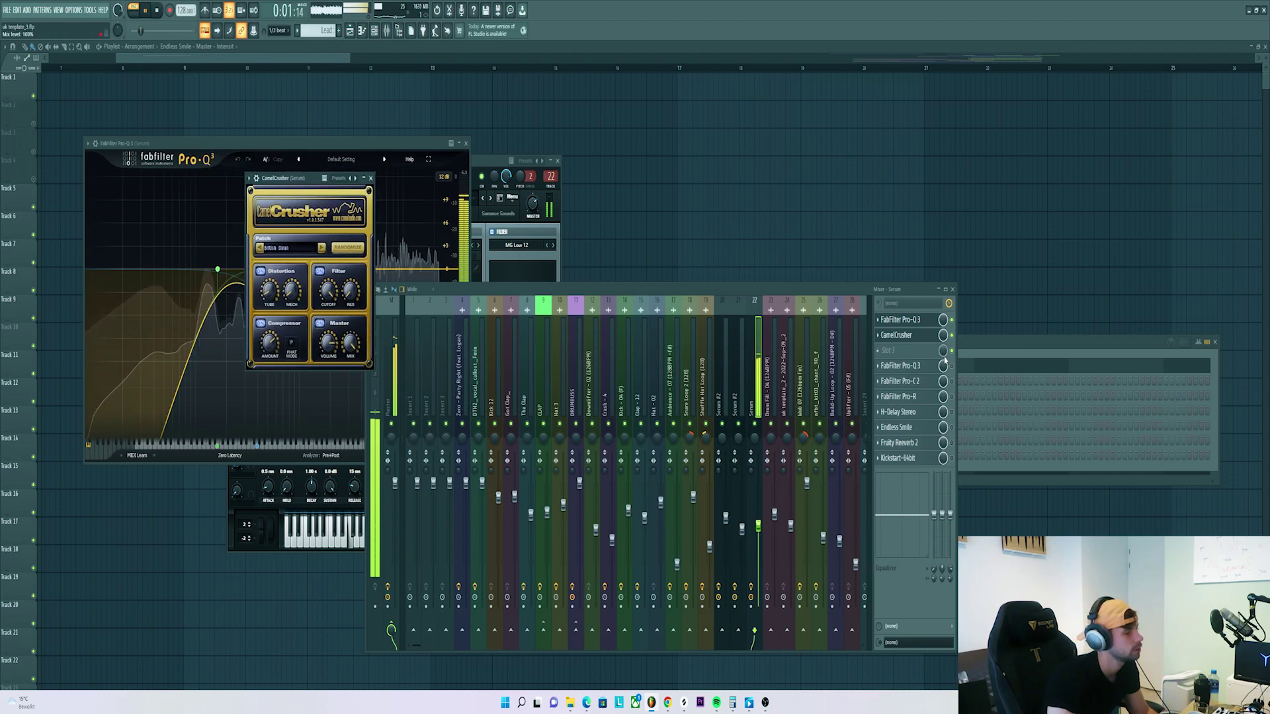
pyautogui.click(897, 365)
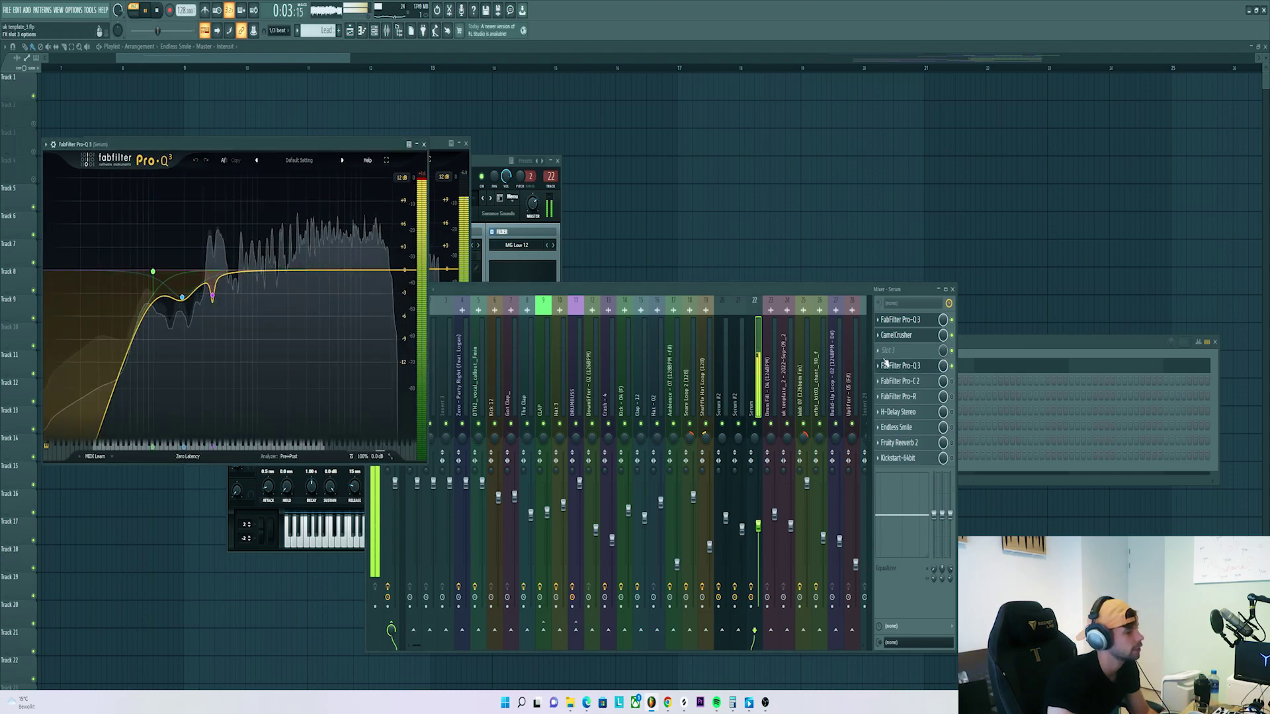
pyautogui.moveTo(346, 147); pyautogui.dragTo(390, 159)
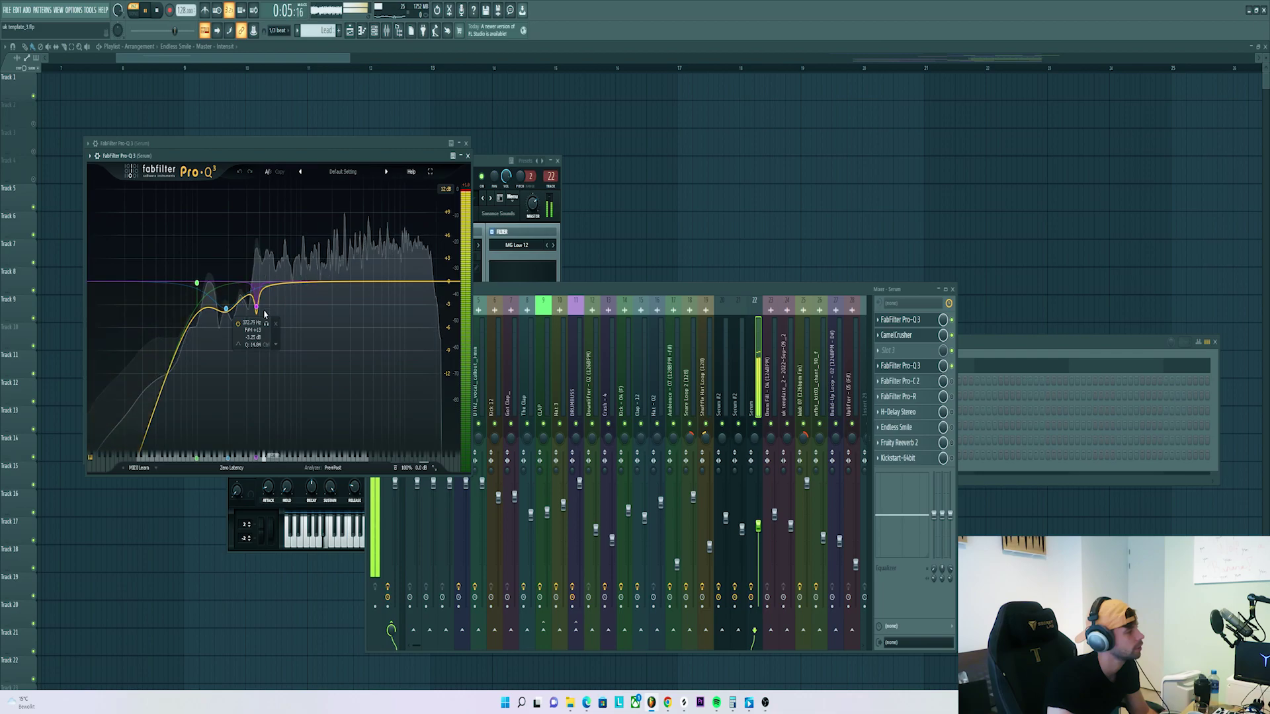
pyautogui.click(265, 325)
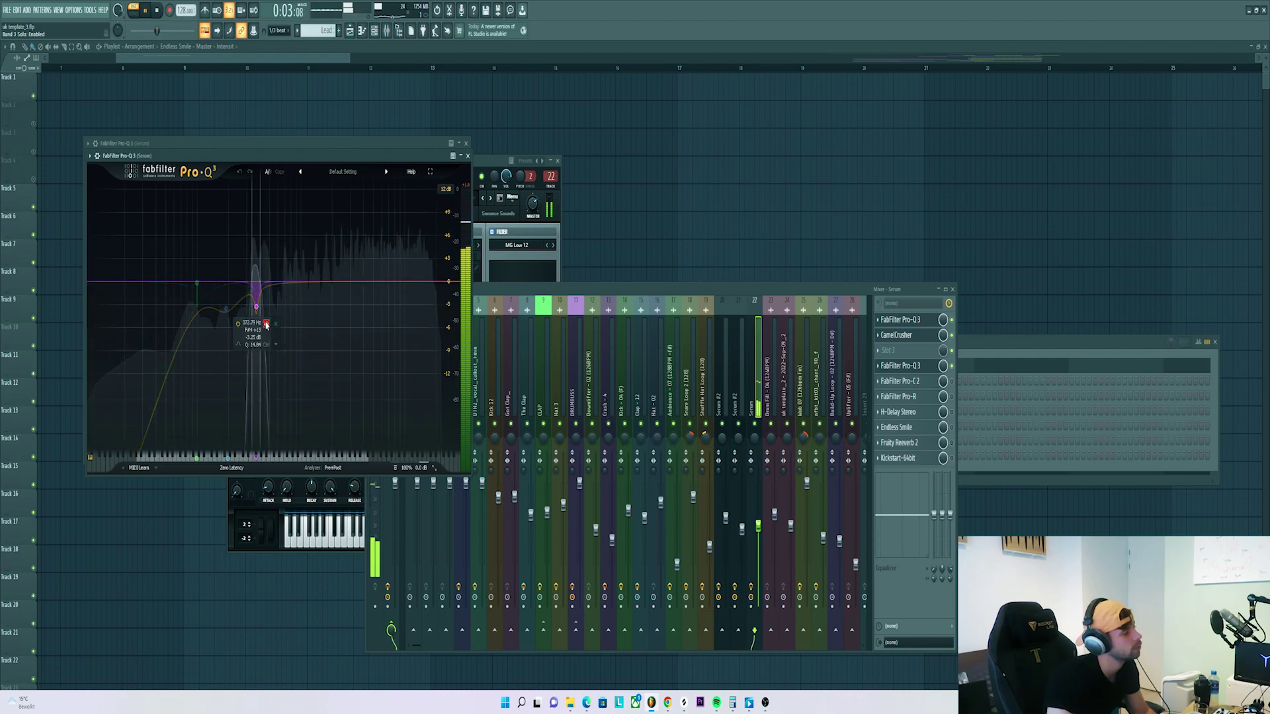
pyautogui.click(265, 325)
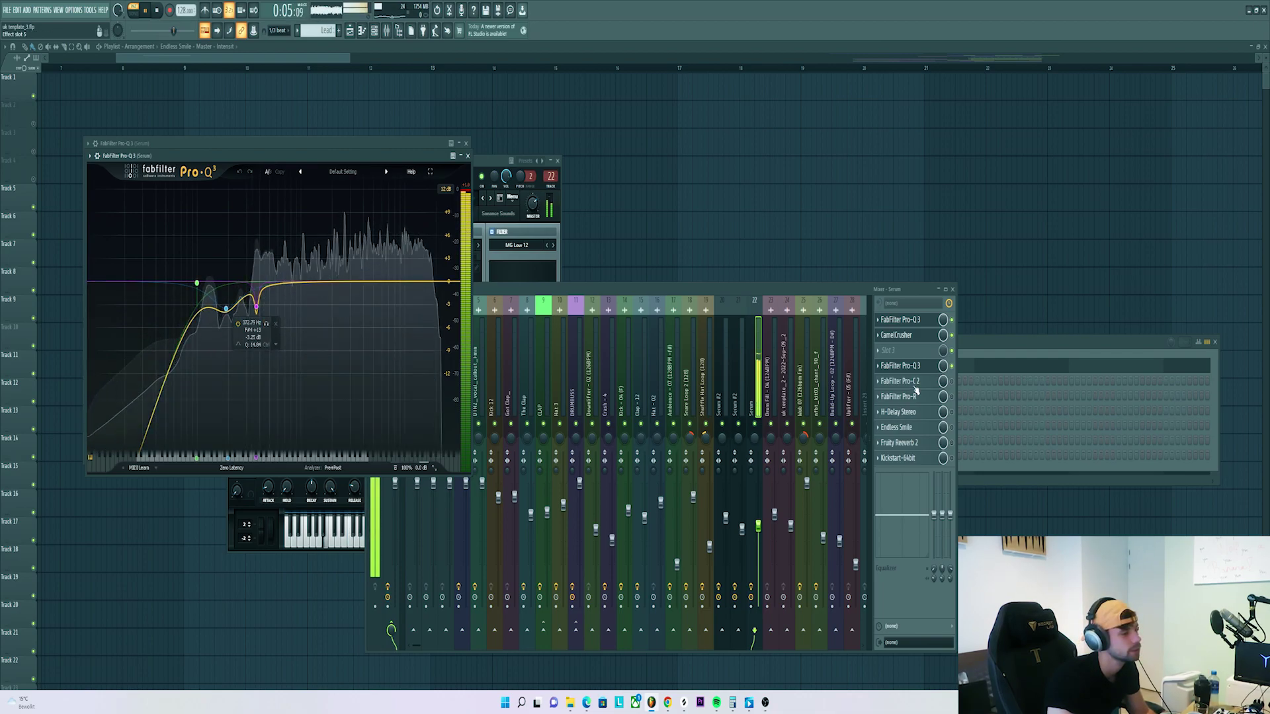
# Open the compressor, reverb, delay, Reeverb and Kickstart slots, then close all windows.
pyautogui.click(900, 381)
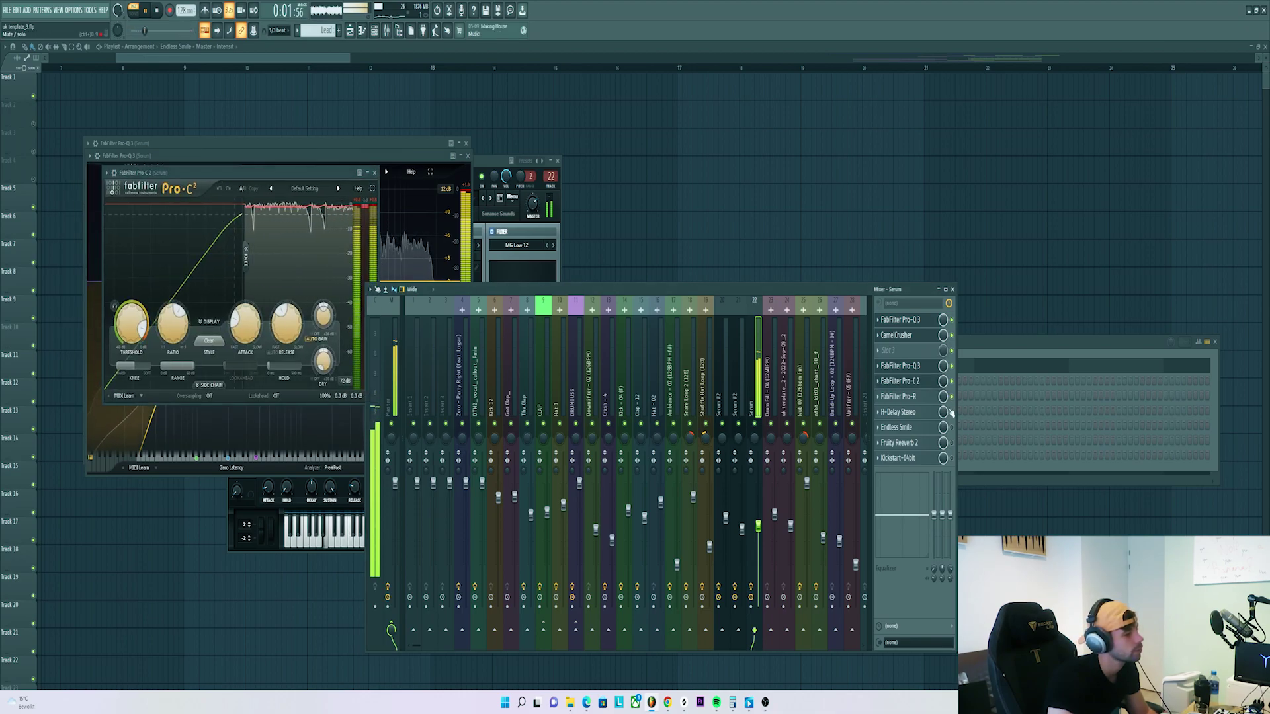
pyautogui.click(904, 397)
pyautogui.click(904, 412)
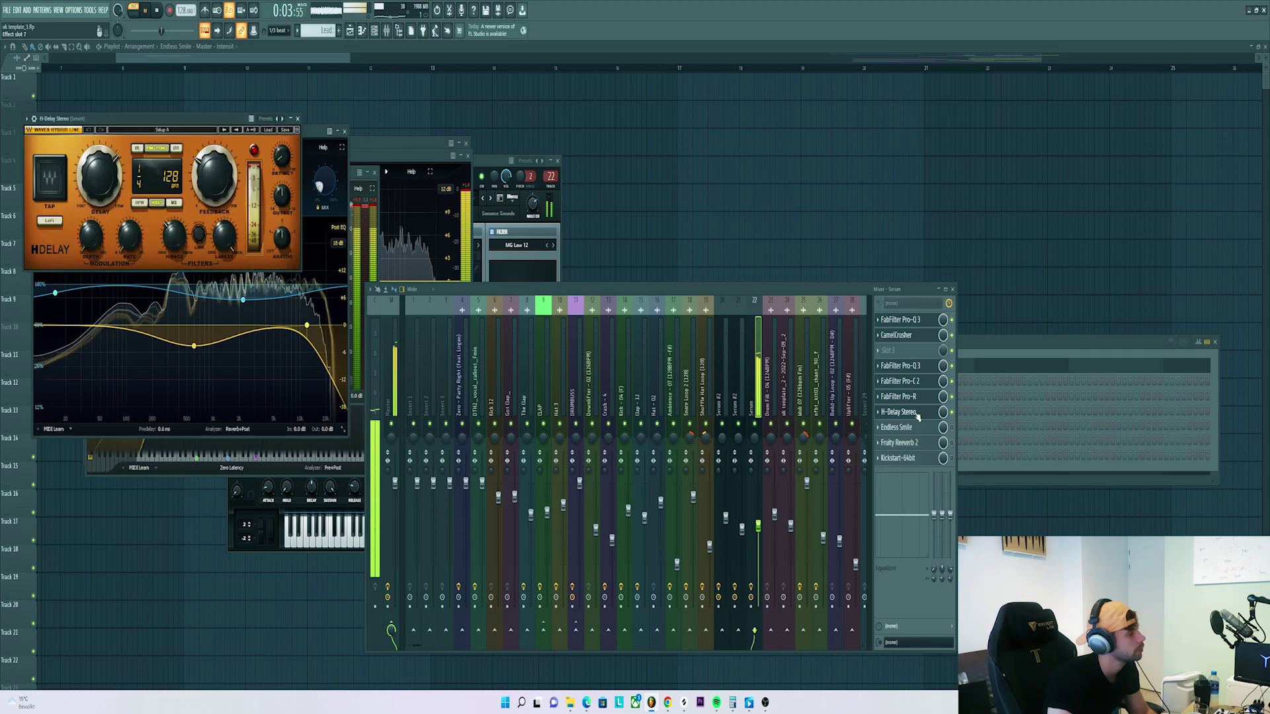
pyautogui.click(899, 443)
pyautogui.click(899, 457)
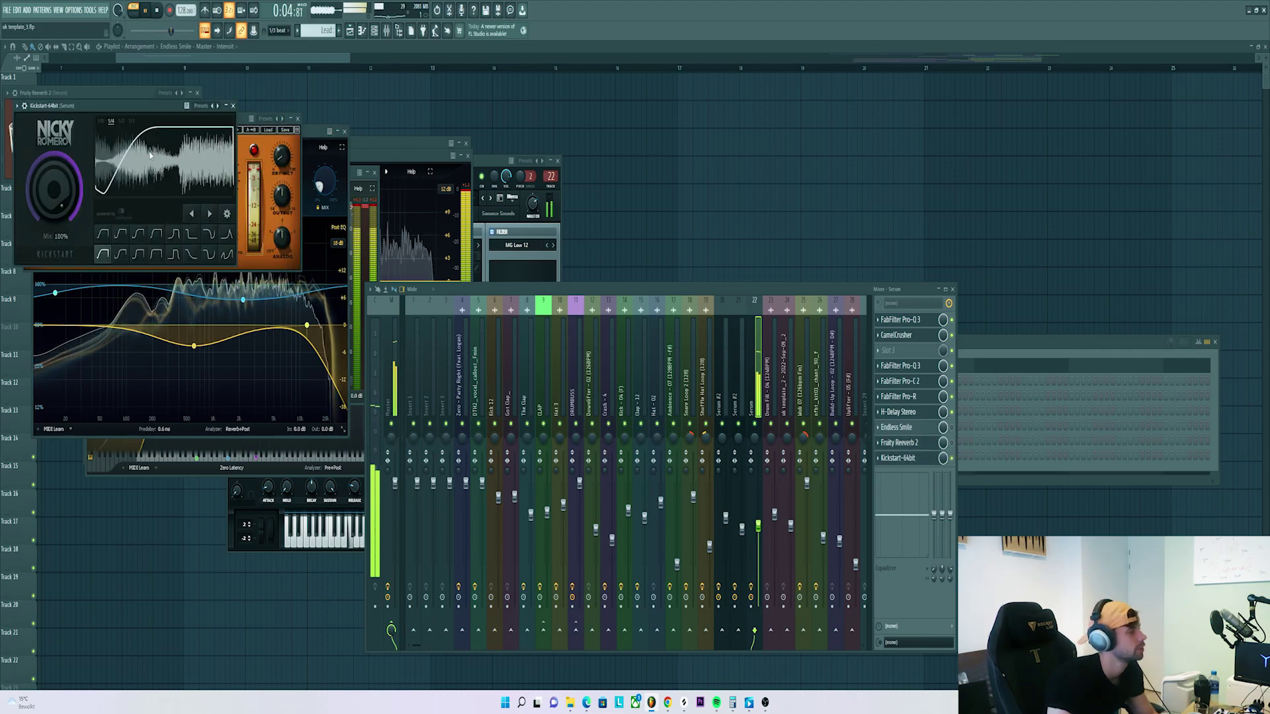
pyautogui.press('Escape')
pyautogui.press('Escape')
pyautogui.press('F12')
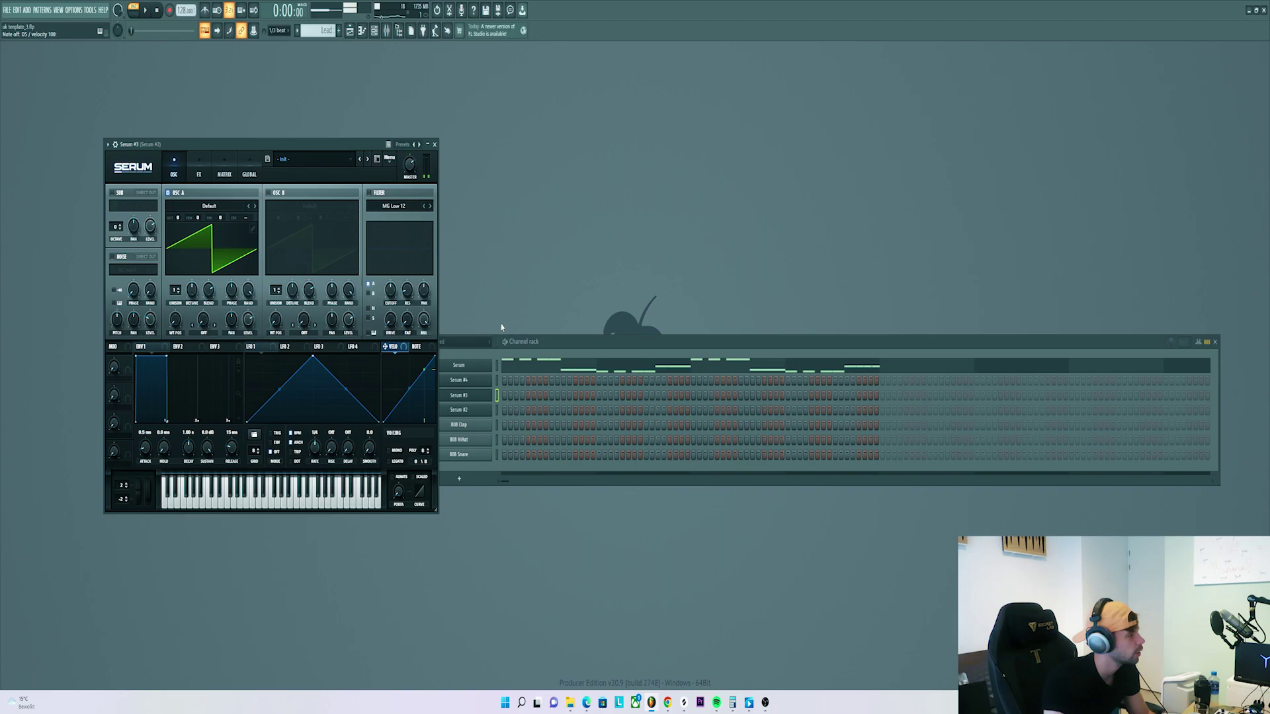
# View the Serum #3 melody in the piano roll, then close it.
pyautogui.click(505, 372)
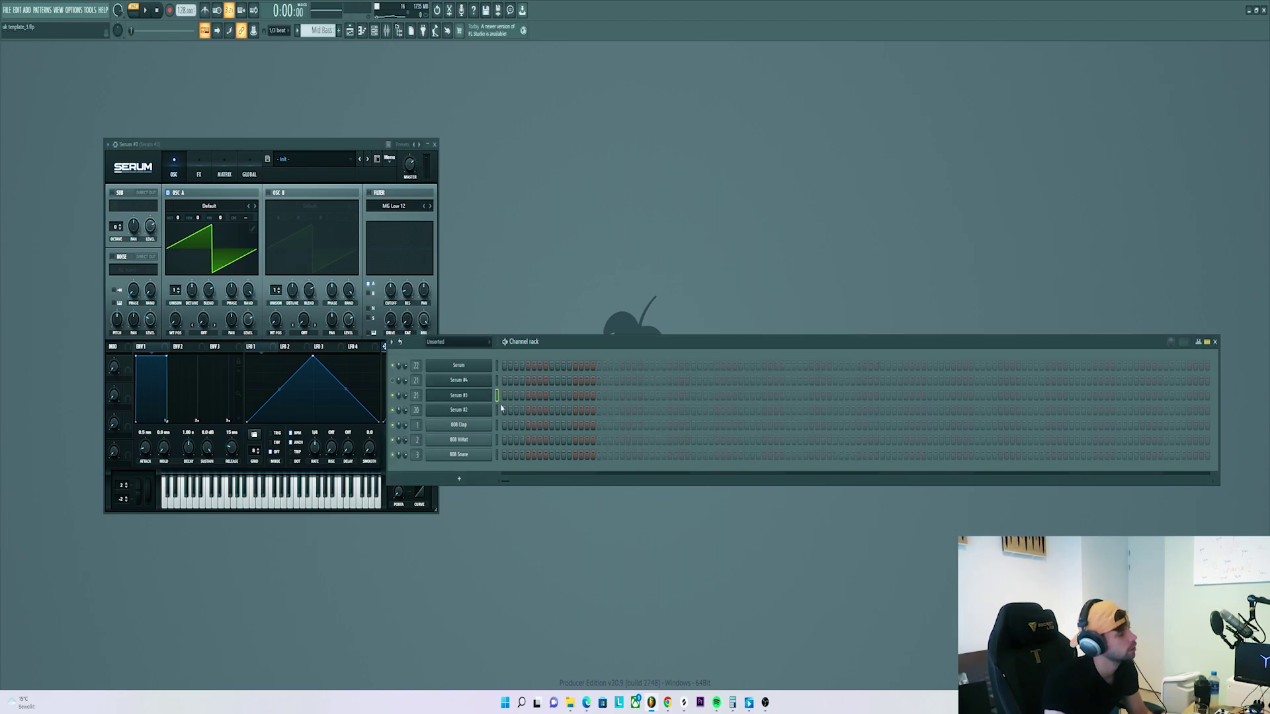
pyautogui.rightClick(496, 402)
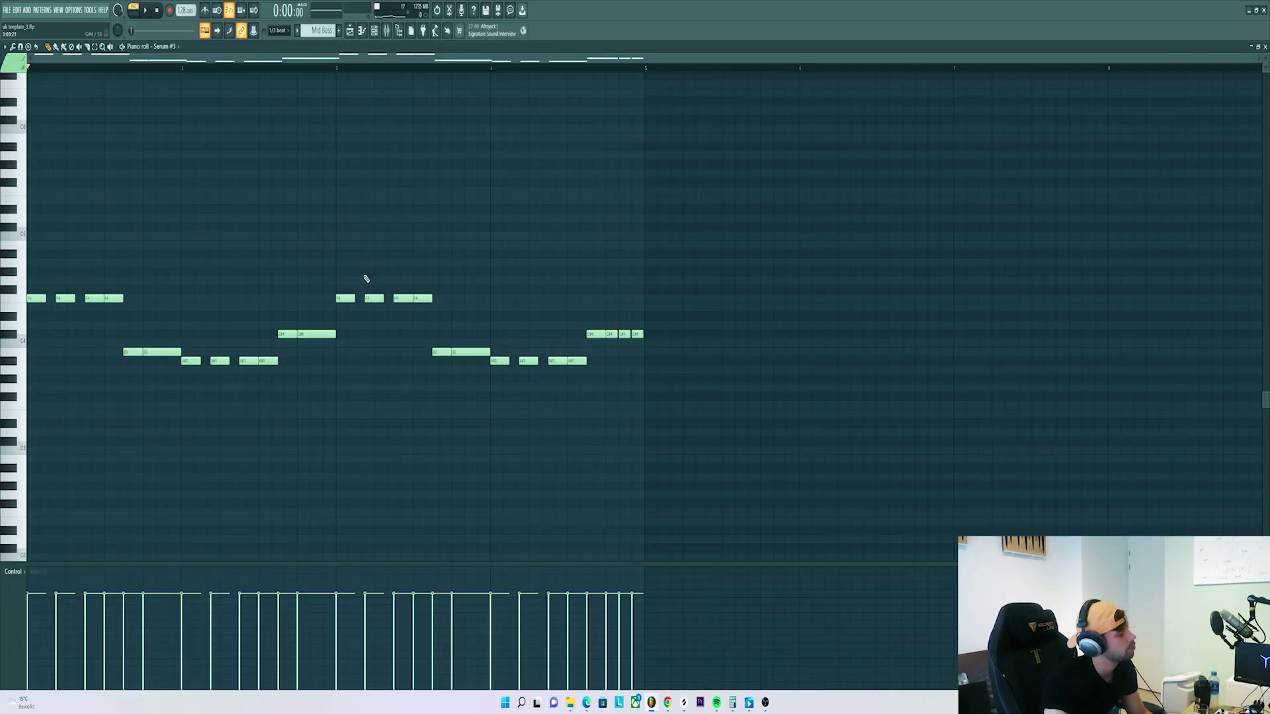
pyautogui.press('F7')
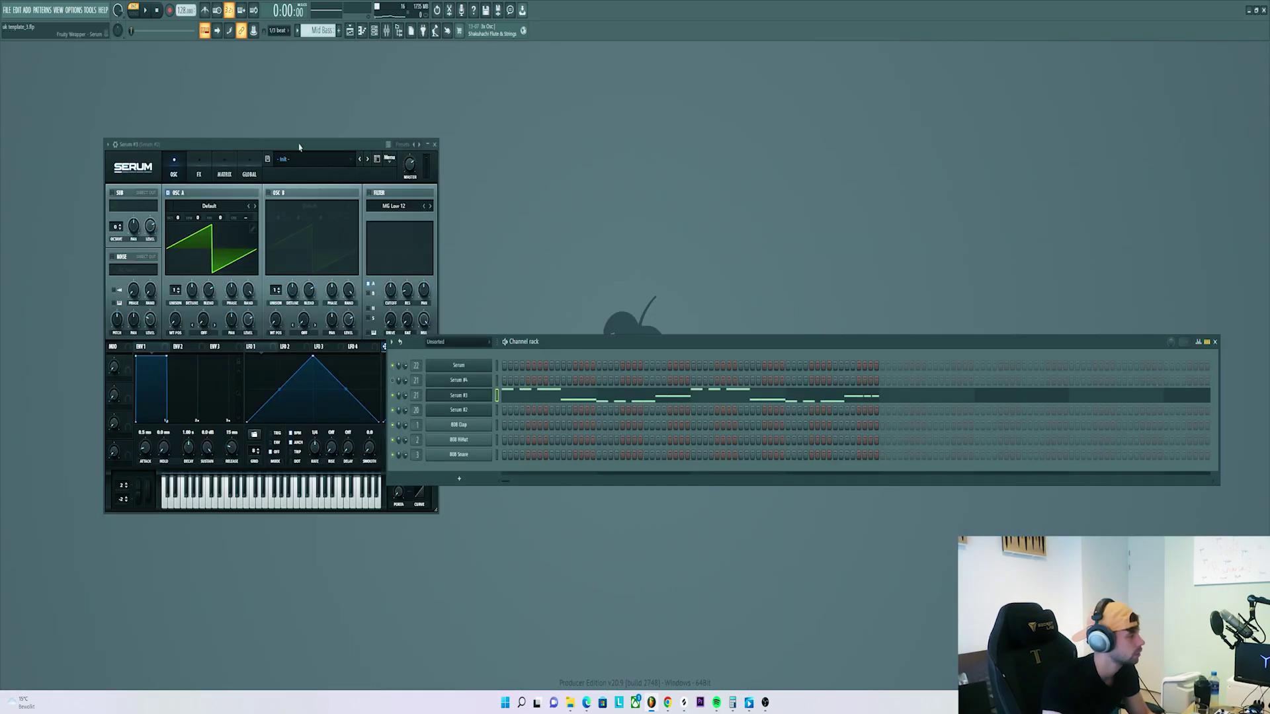
# Load the Bass - Berry 2 preset into Serum #3 after briefly trying Bass - Berry 1.
pyautogui.click(322, 162)
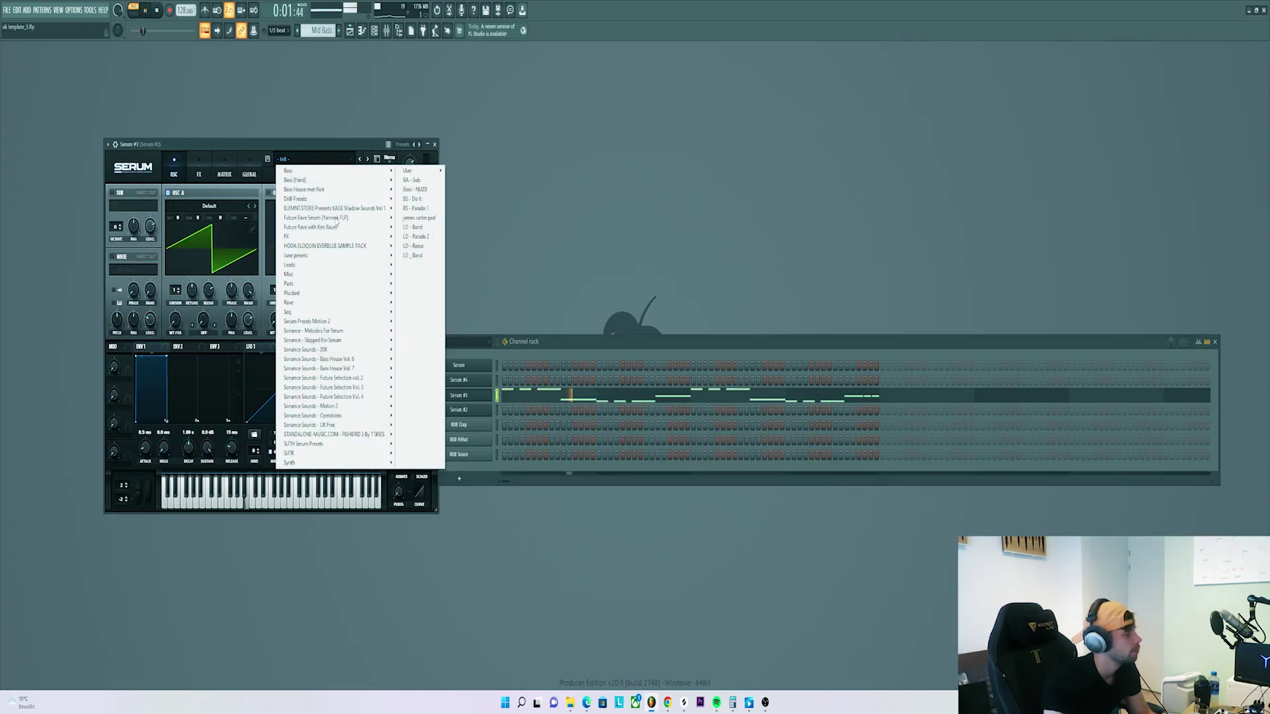
pyautogui.moveTo(320, 368)
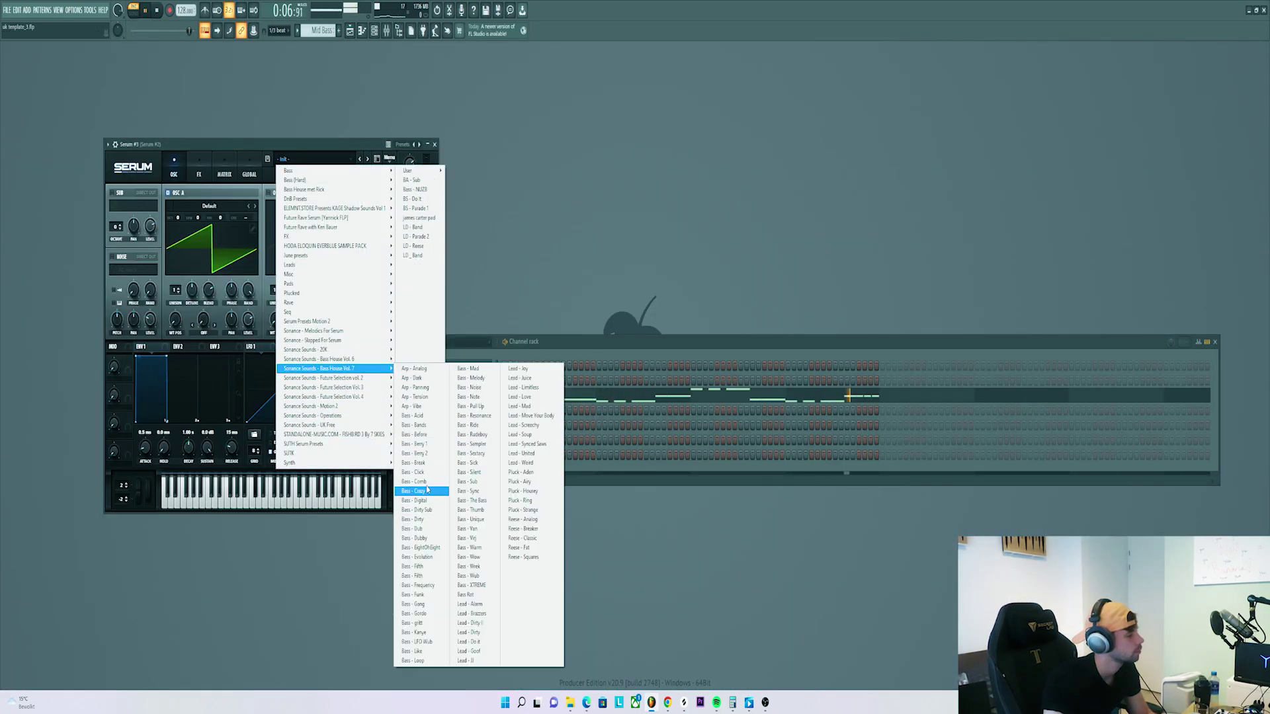
pyautogui.click(425, 454)
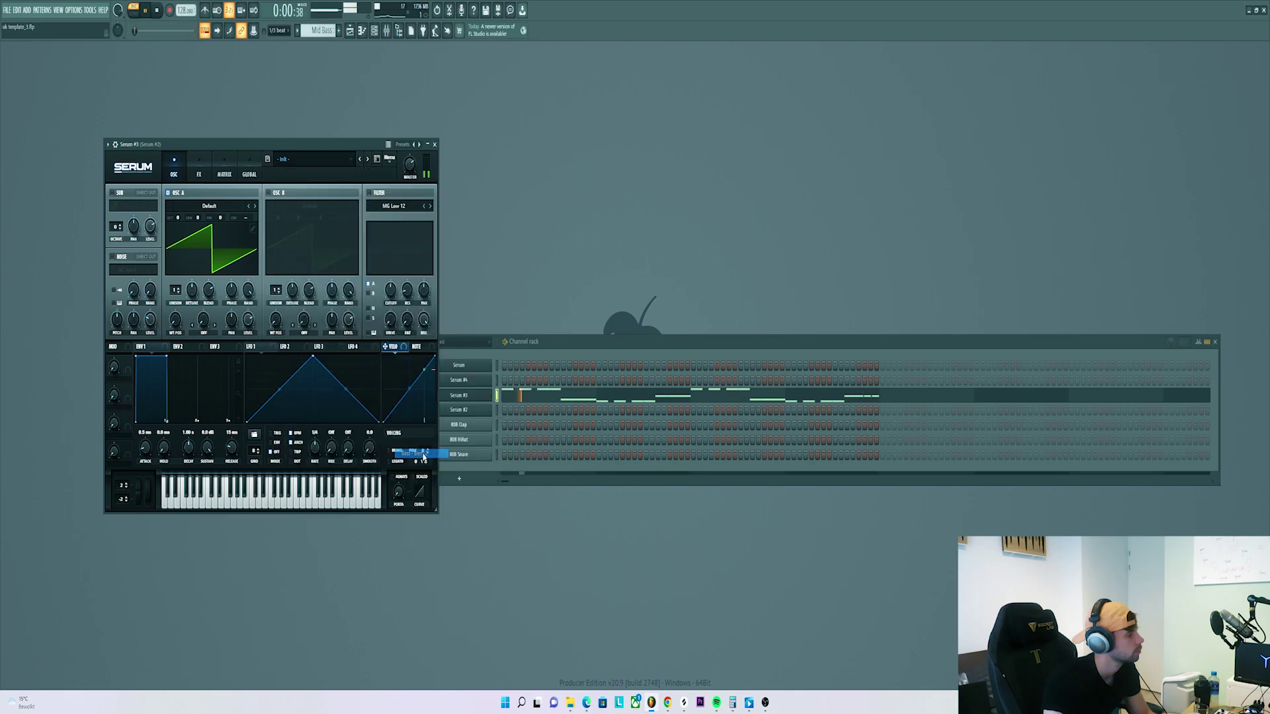
pyautogui.click(360, 159)
pyautogui.click(368, 159)
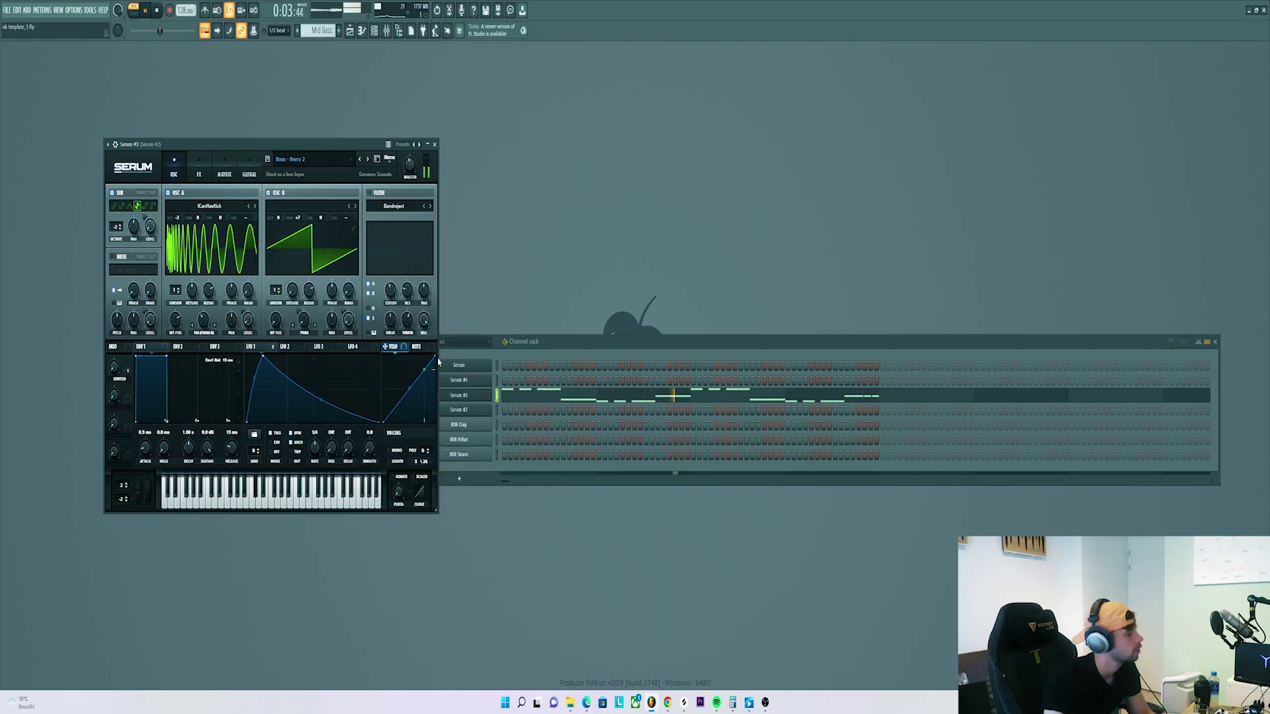
pyautogui.click(558, 342)
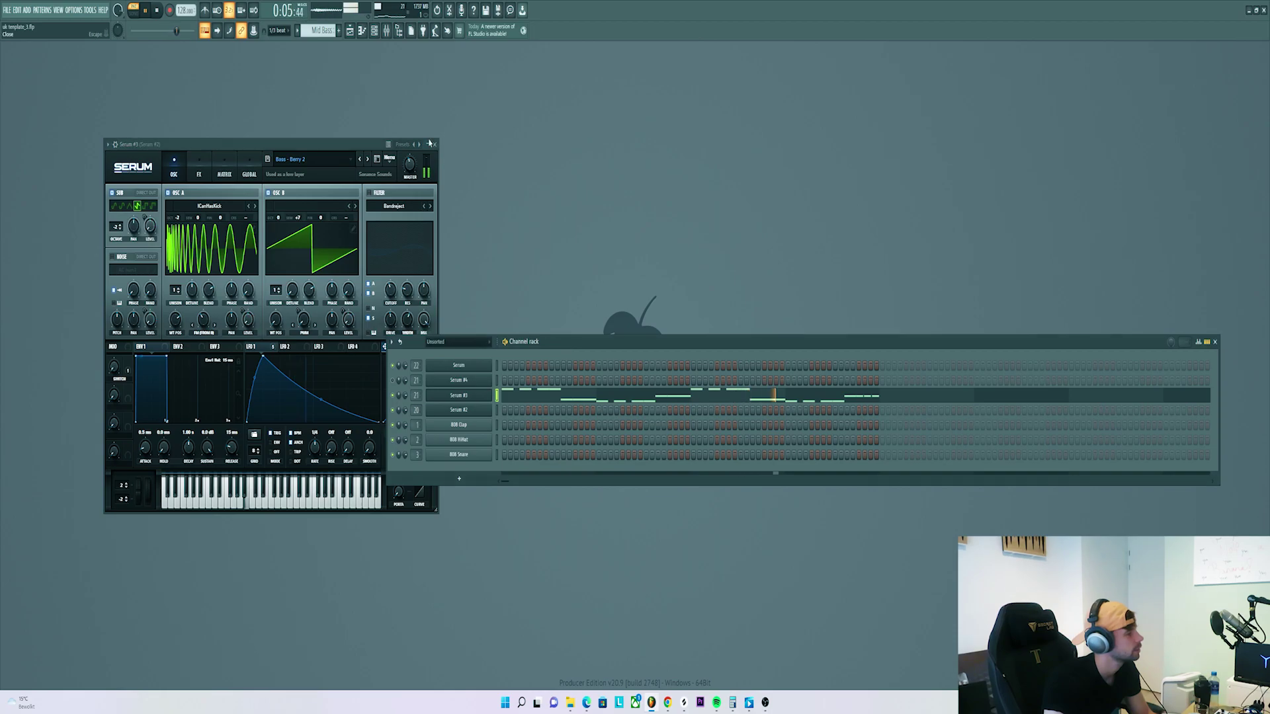
# Audition the bass's Pro-Q 3 with the 3718 Hz band soloed, then CamelCrusher and Kickstart.
pyautogui.click(386, 30)
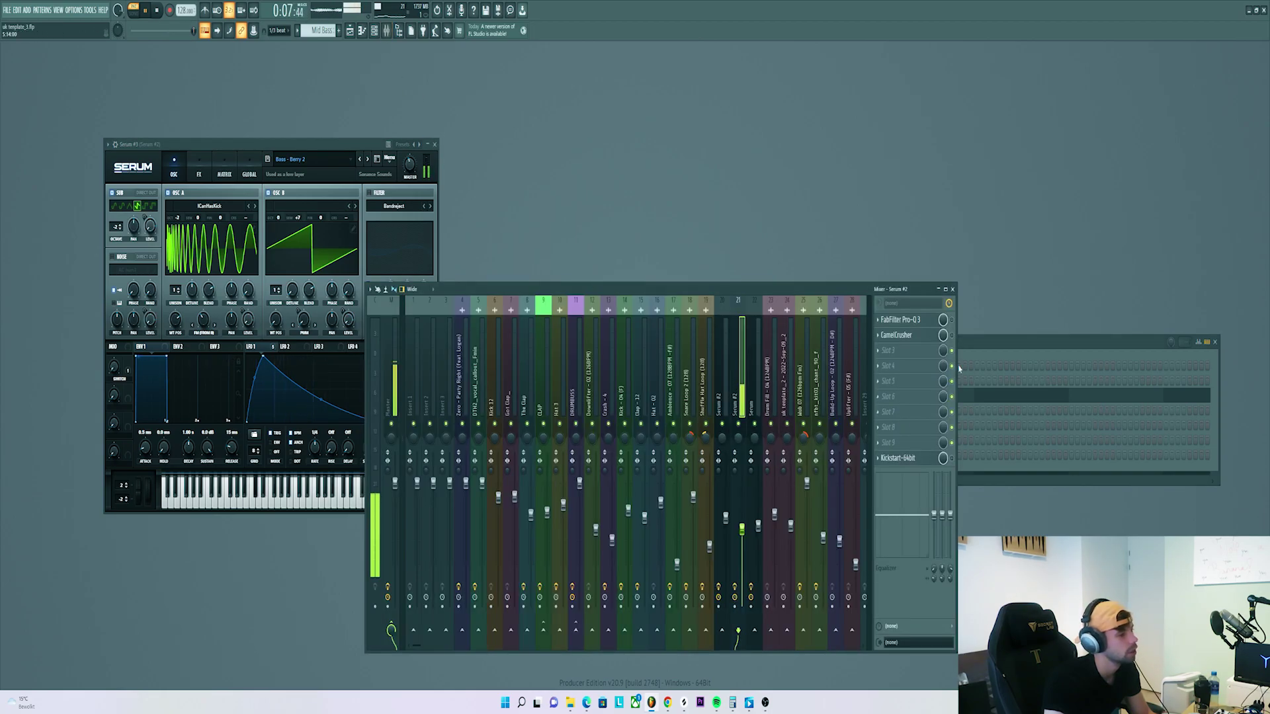
pyautogui.click(903, 320)
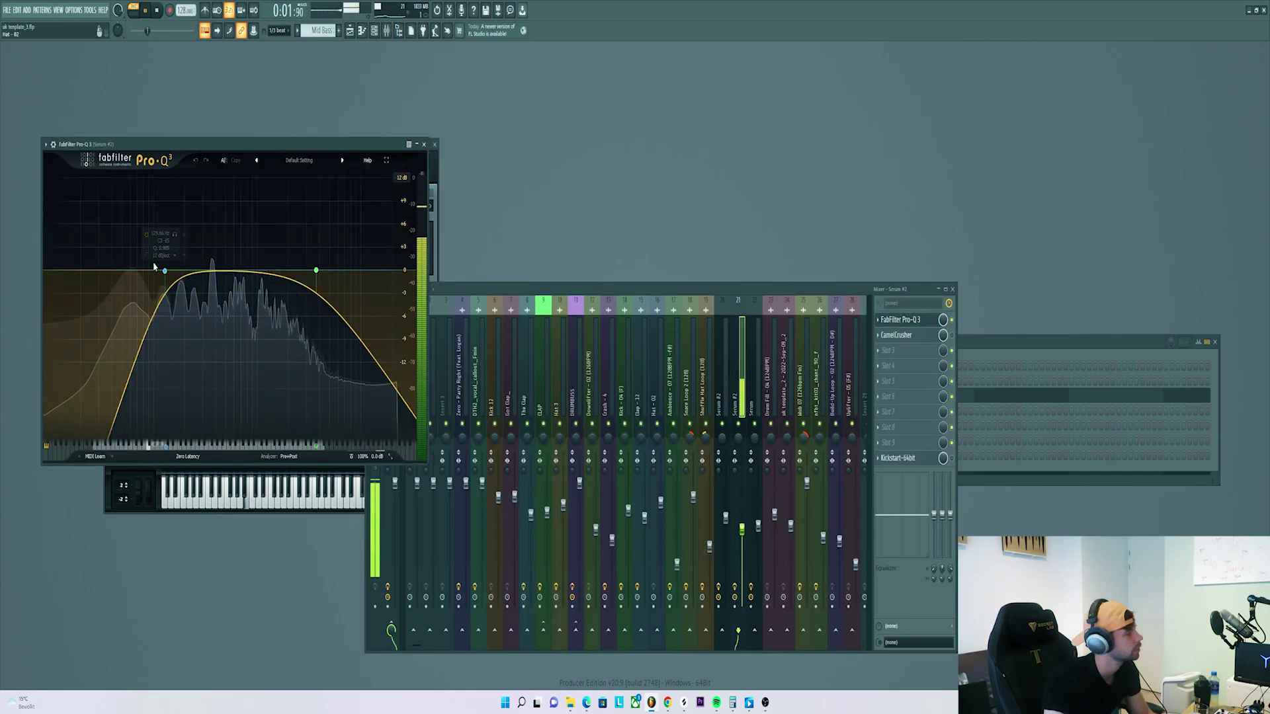
pyautogui.click(326, 235)
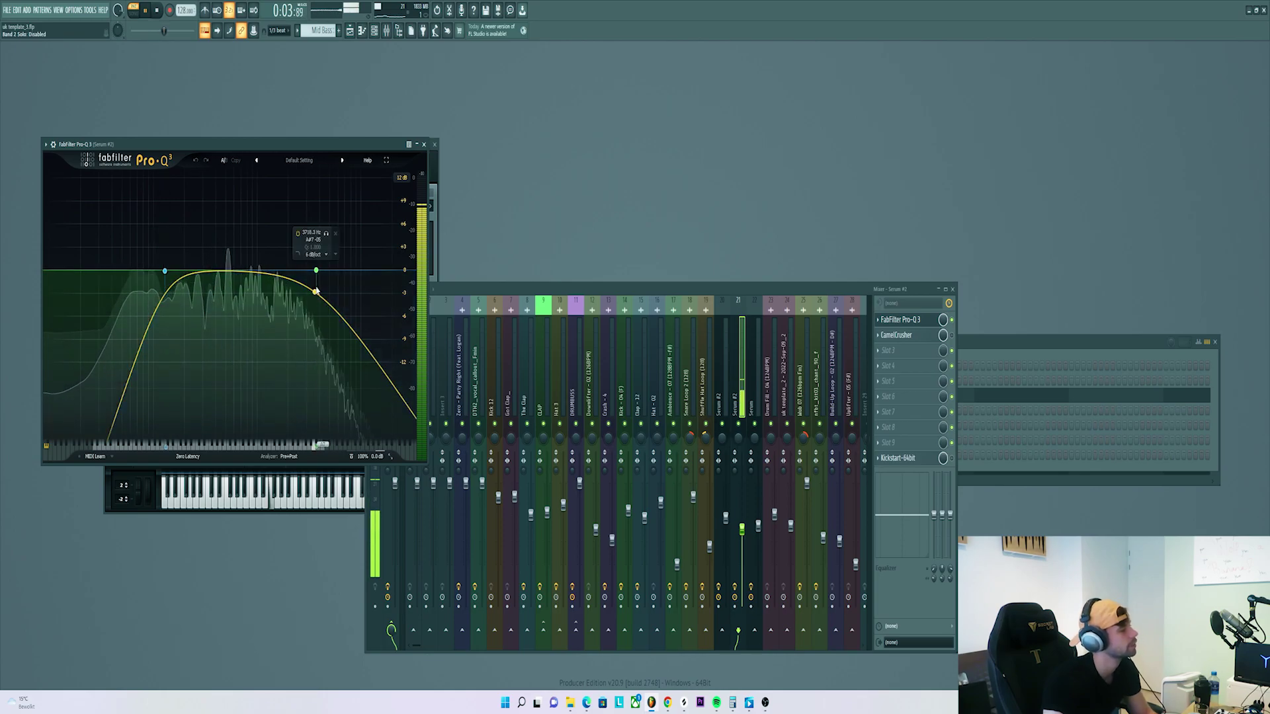
pyautogui.click(326, 235)
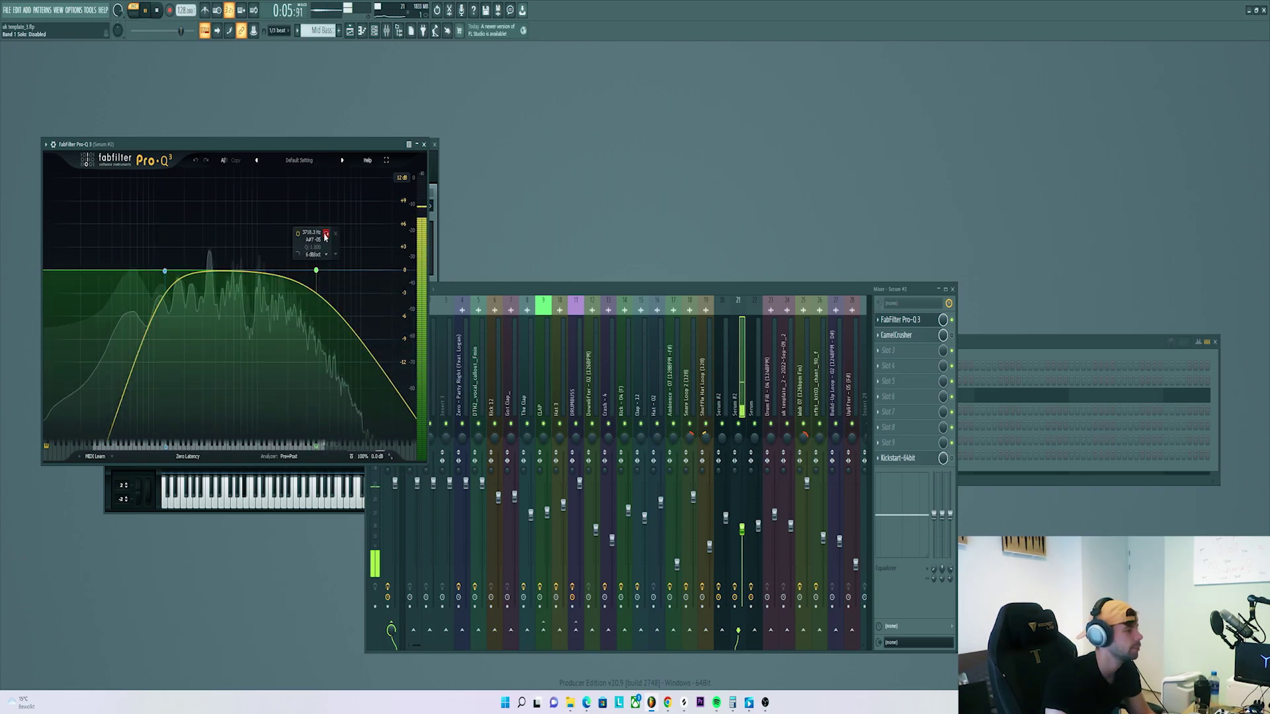
pyautogui.click(898, 335)
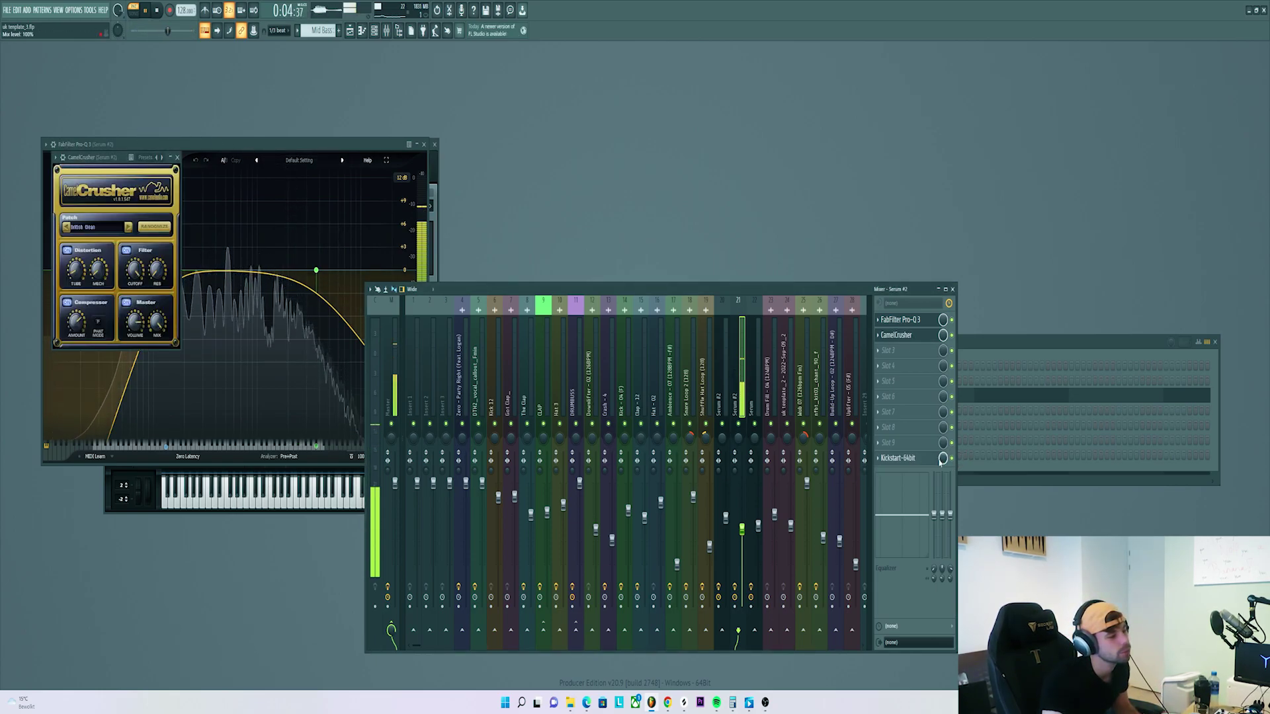
pyautogui.click(904, 458)
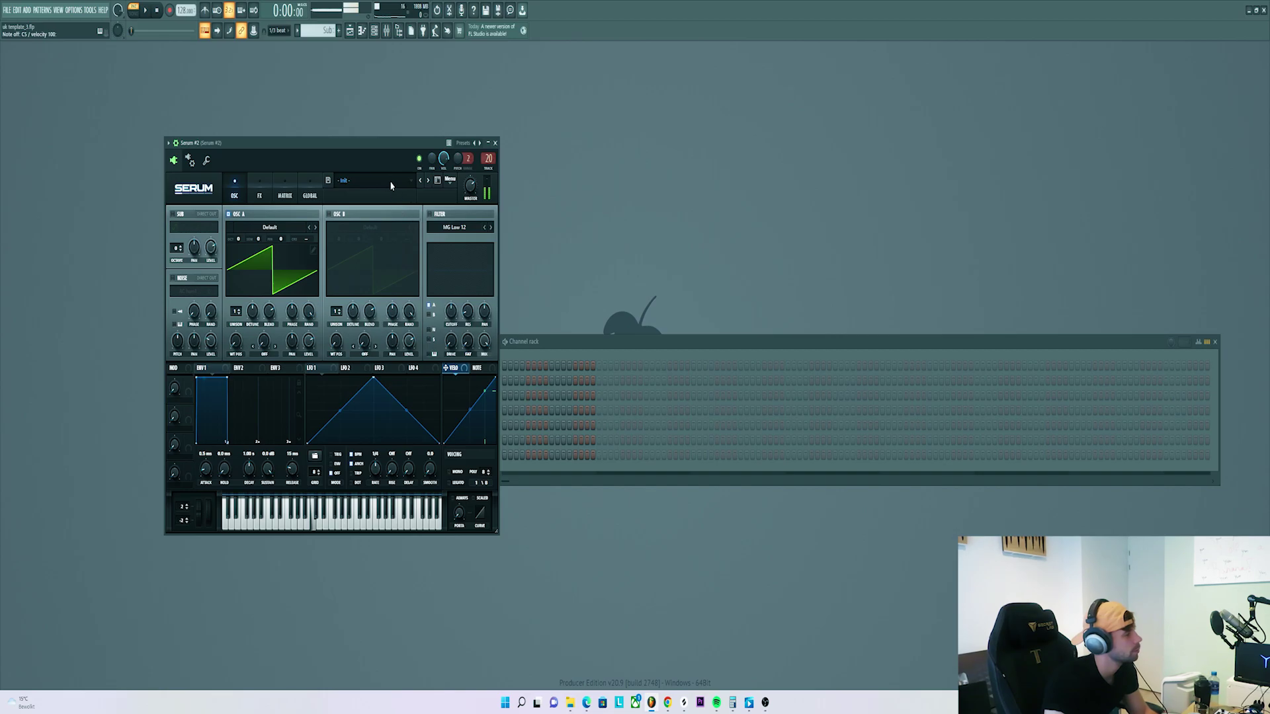
# Load the Bass - Dirty Sub preset into Serum and view its FX tab.
pyautogui.click(391, 182)
pyautogui.moveTo(395, 391)
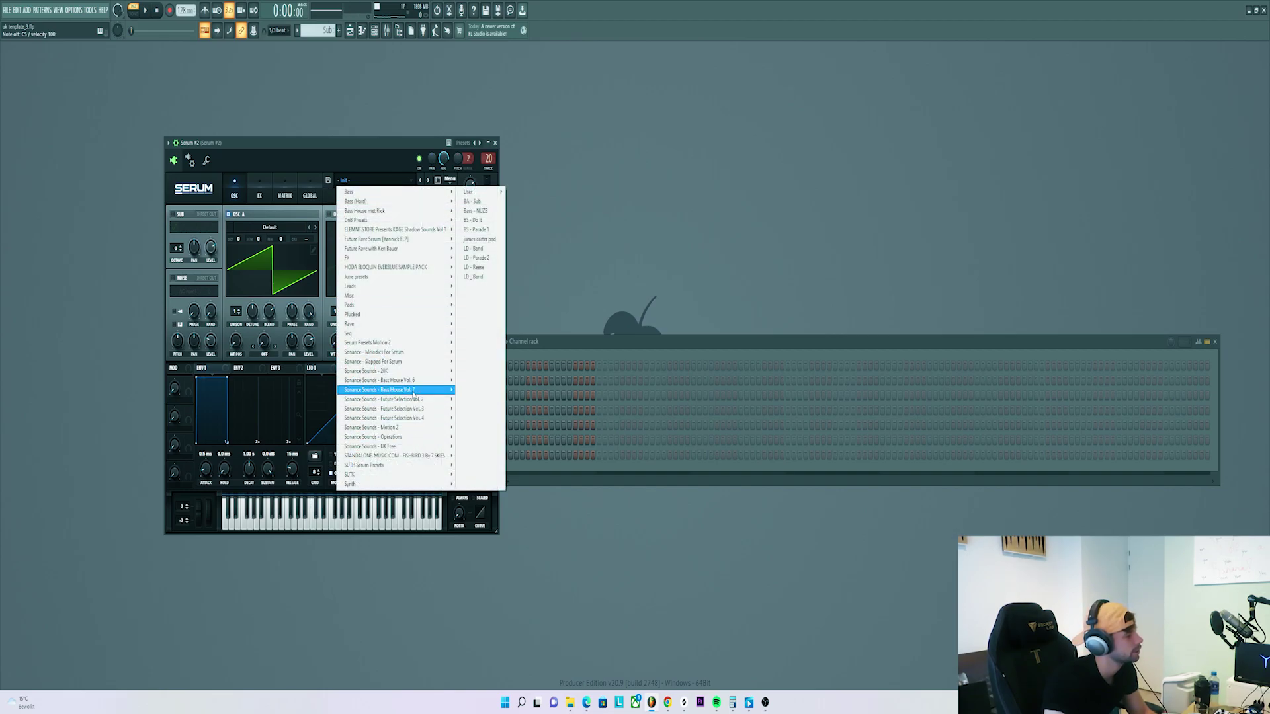
pyautogui.click(498, 533)
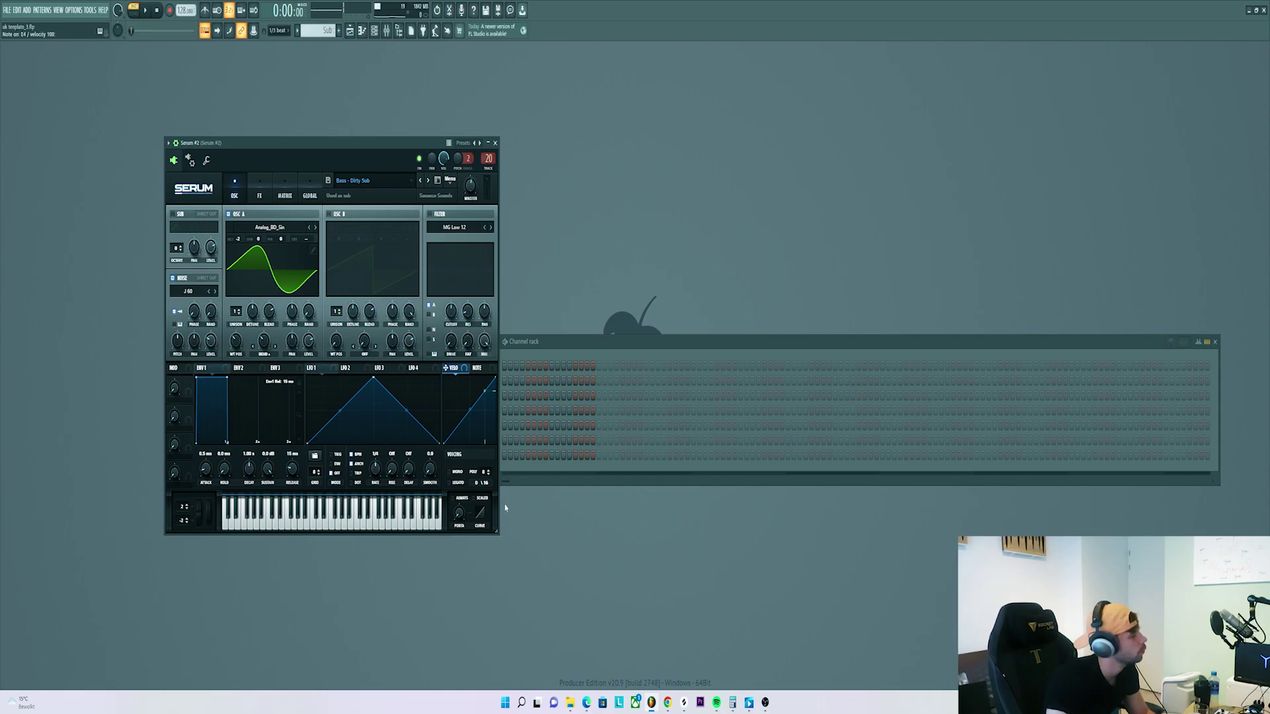
pyautogui.click(259, 187)
# Play Serum #2's melody in the piano roll, then return to the Playlist.
pyautogui.click(545, 340)
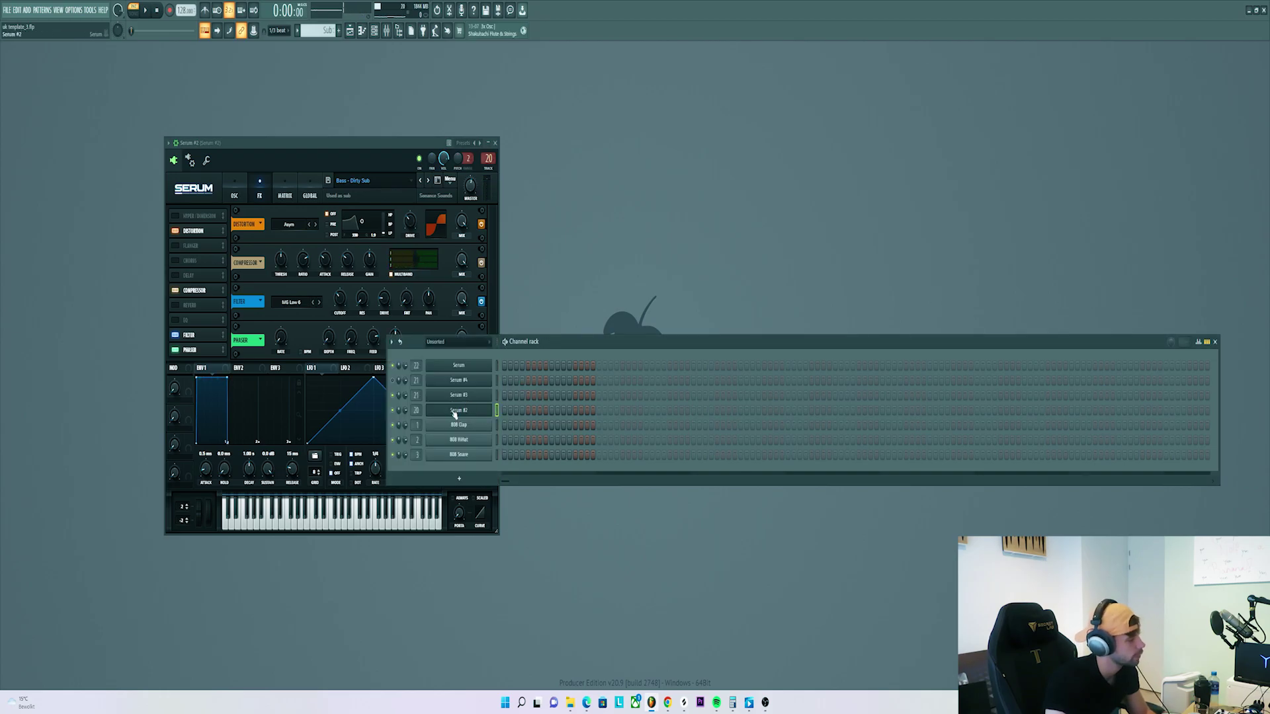
pyautogui.click(514, 415)
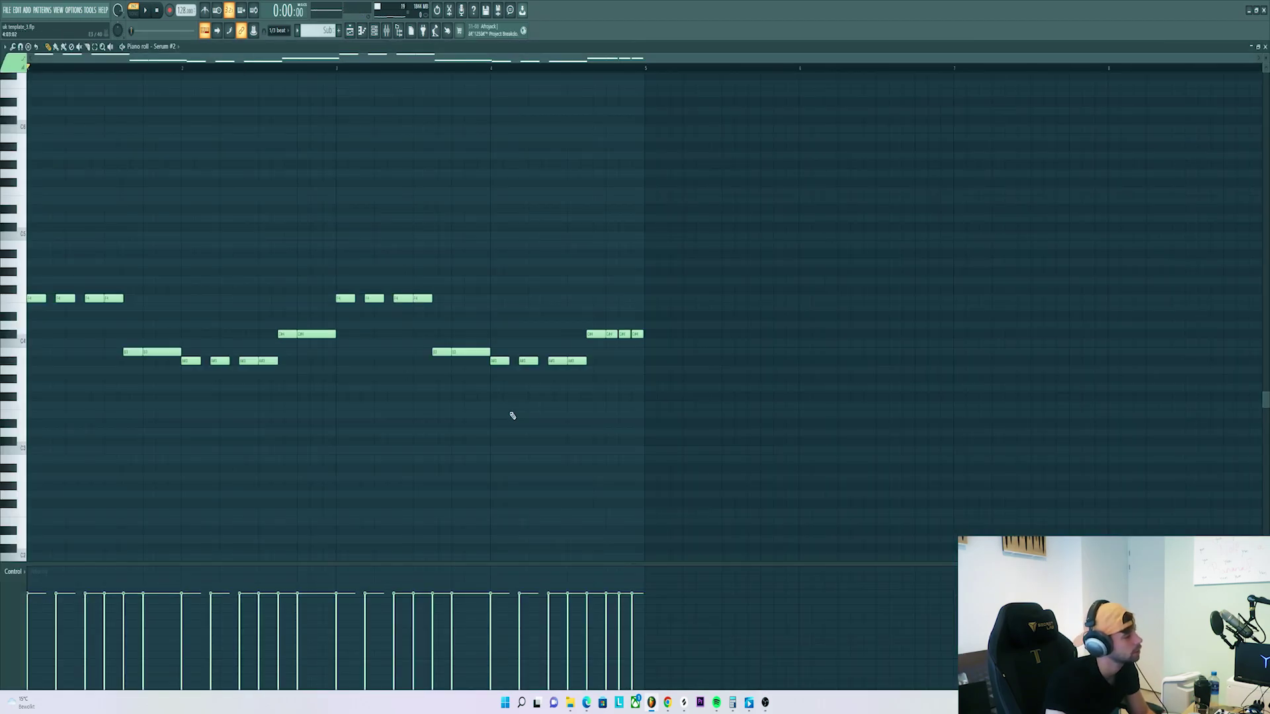
pyautogui.press('space')
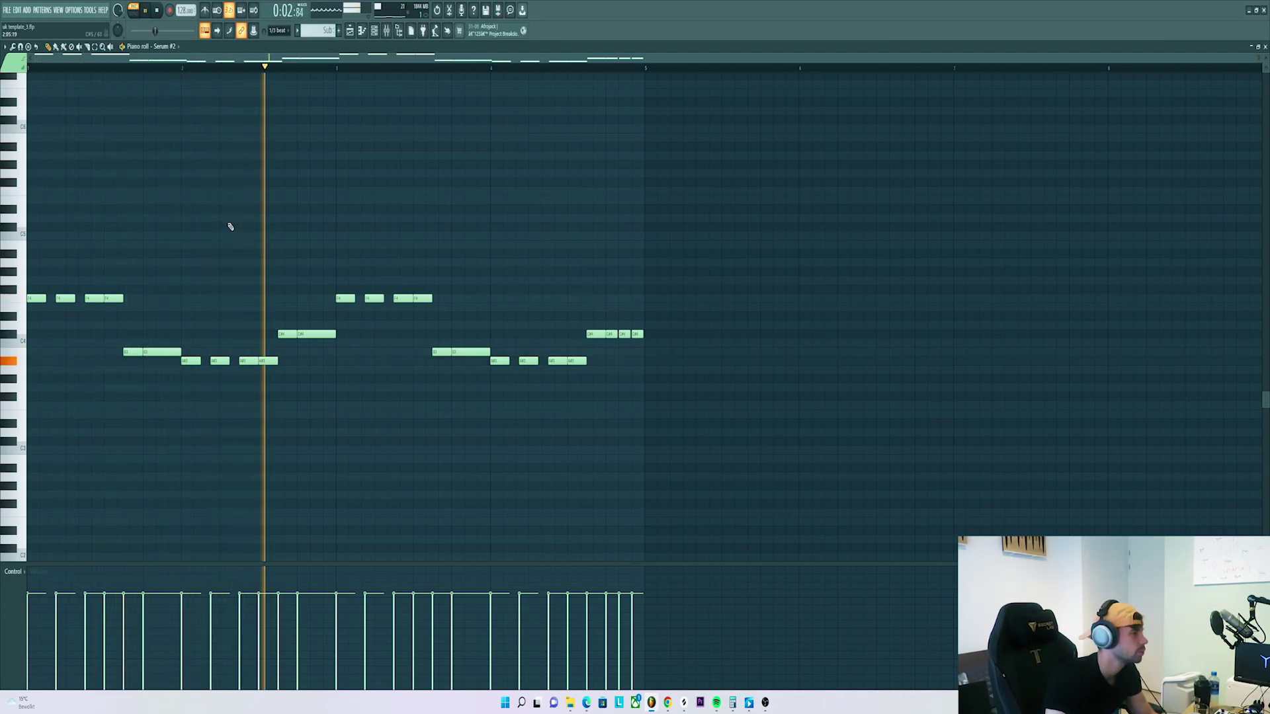
pyautogui.press('space')
pyautogui.press('F7')
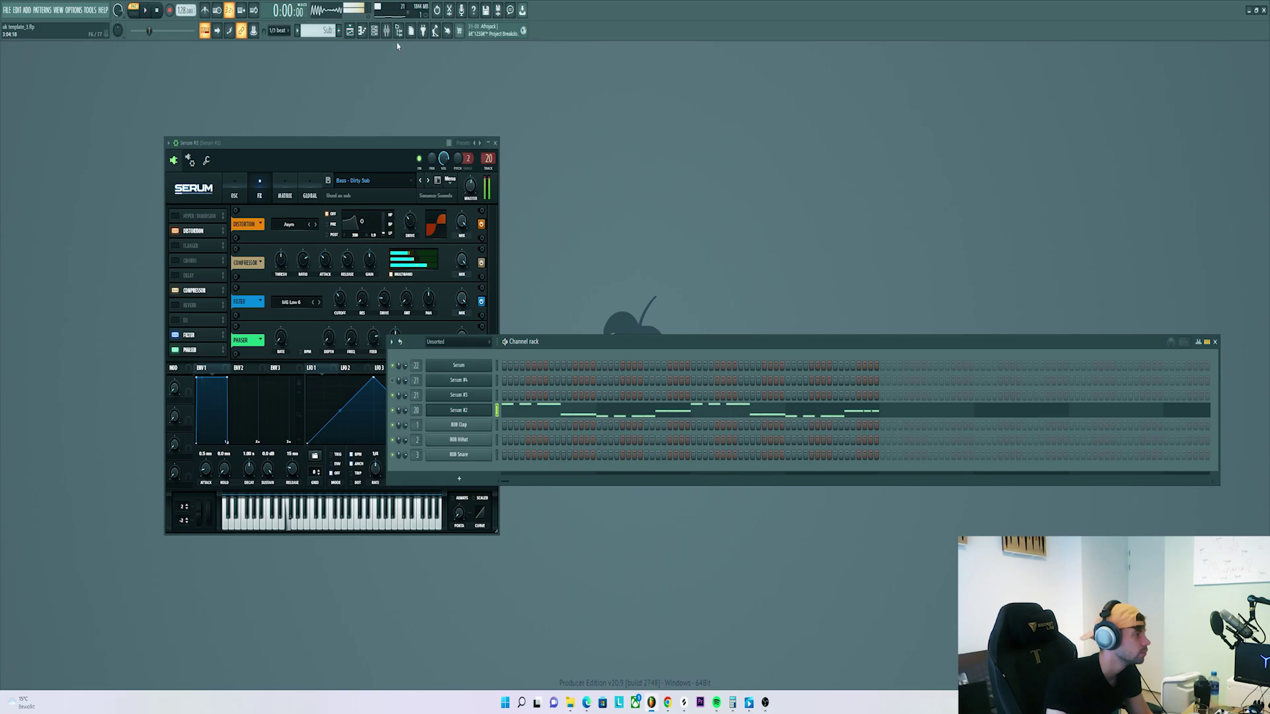
pyautogui.press('F5')
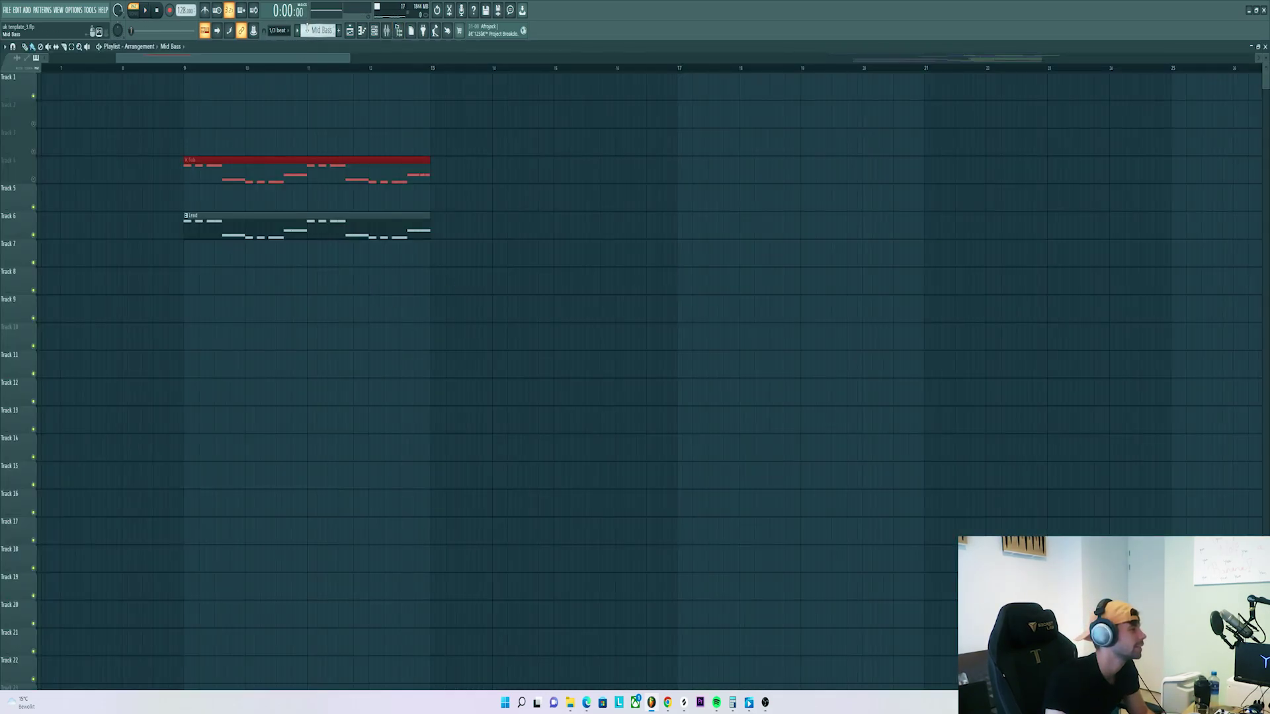
# Place the Mid Bass pattern on Track 5 and delete the first Sub and Mid Bass clips.
pyautogui.click(55, 184)
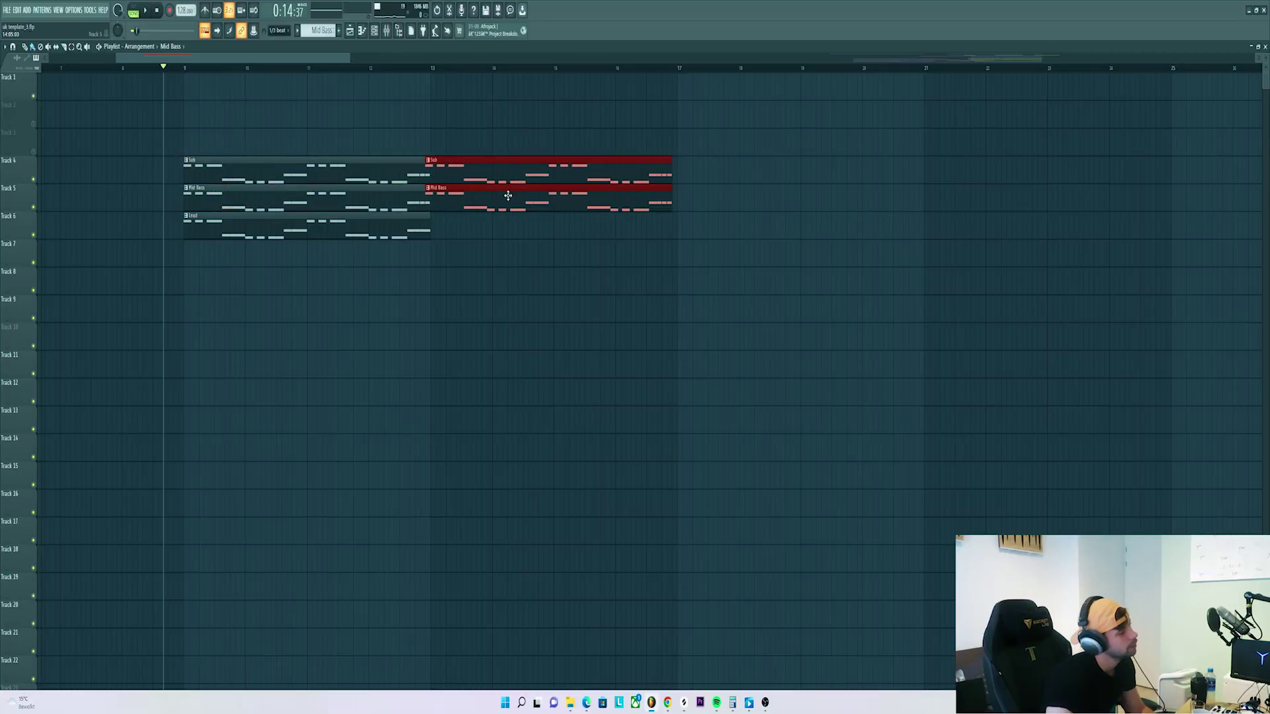
pyautogui.rightClick(322, 188)
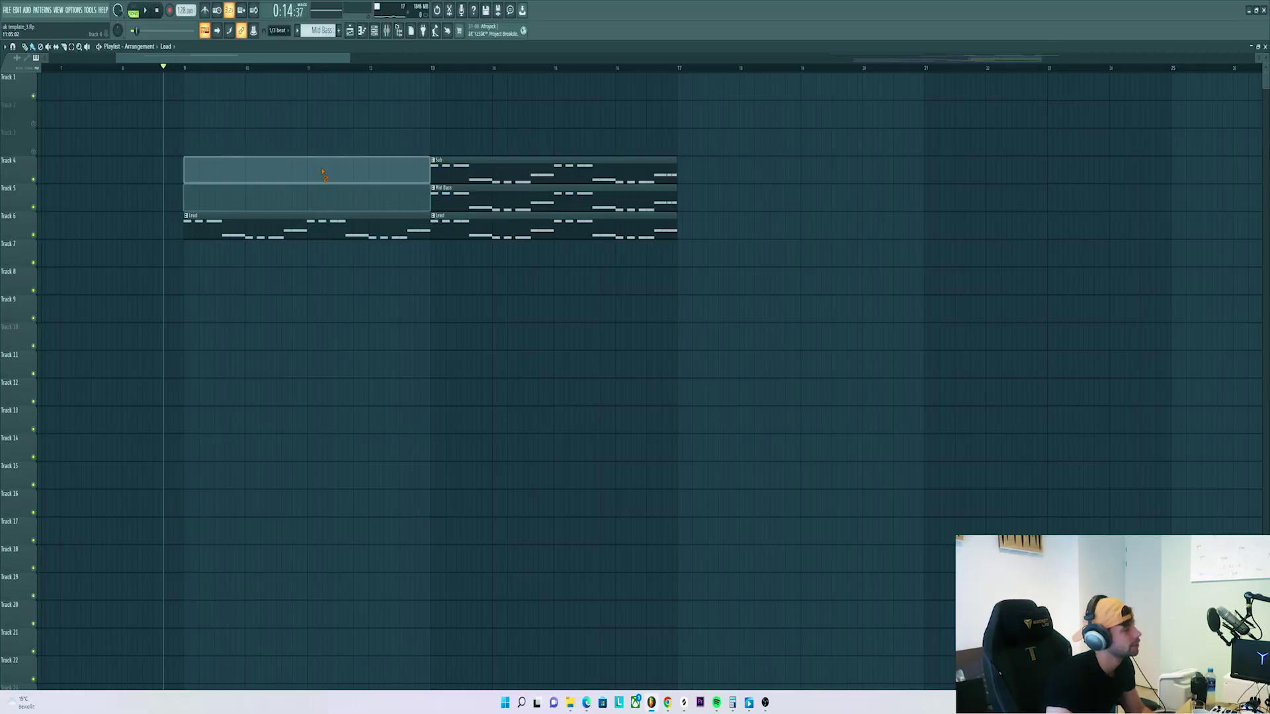
pyautogui.rightClick(322, 161)
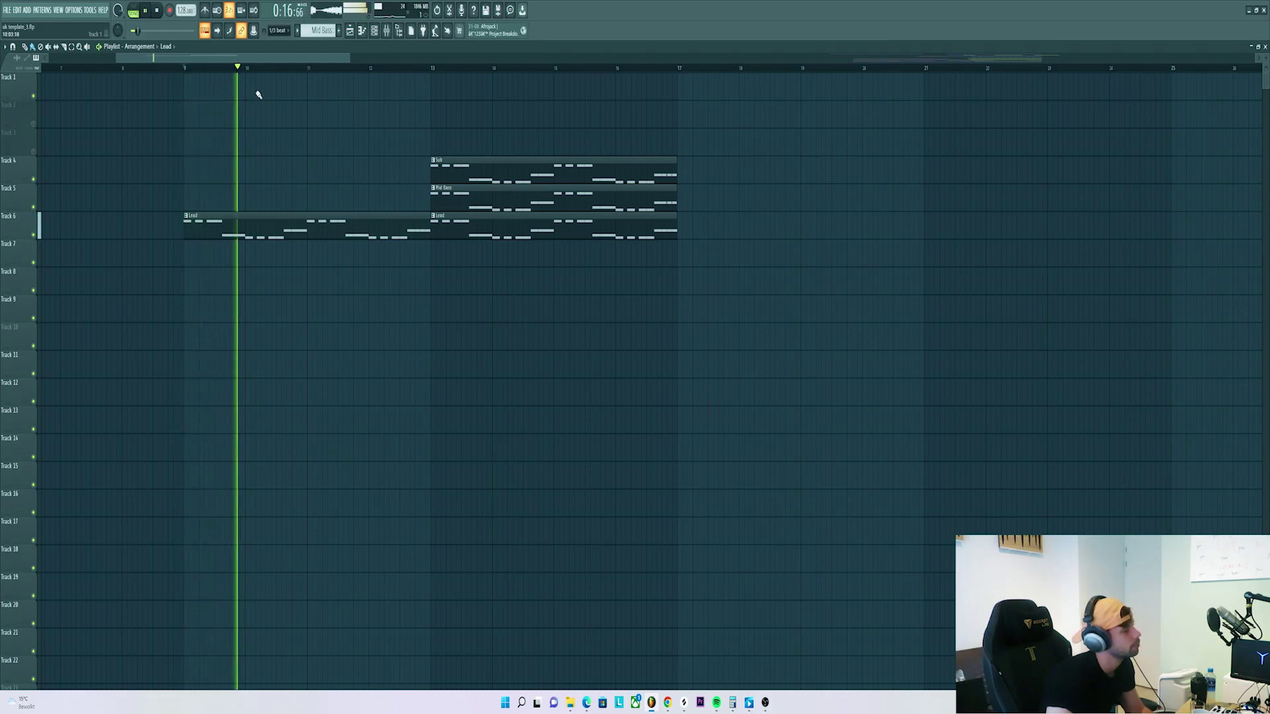
# Copy the Sub and Mid Bass clips to bar 13 under the second Lead clip.
pyautogui.press('space')
pyautogui.press('space')
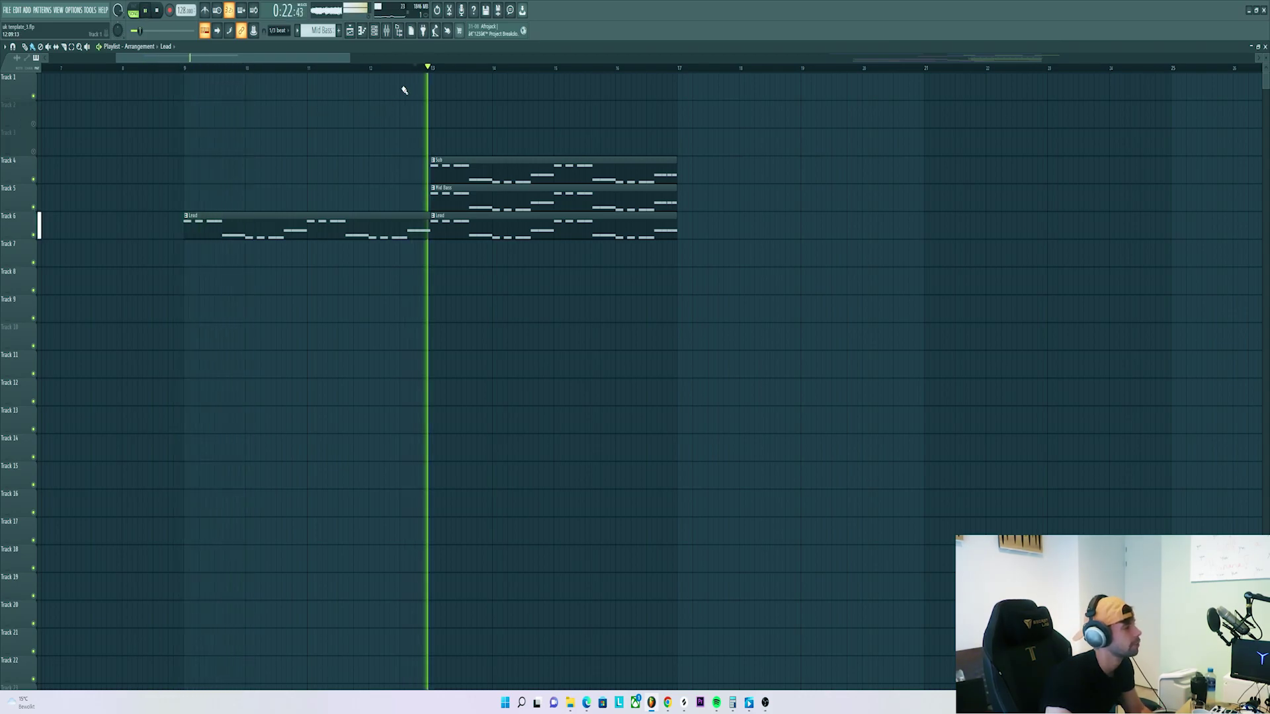
pyautogui.keyDown('ctrl'); pyautogui.keyDown('shift'); pyautogui.click(452, 194); pyautogui.keyUp('shift'); pyautogui.keyUp('ctrl')
pyautogui.moveTo(452, 194); pyautogui.dragTo(200, 177)
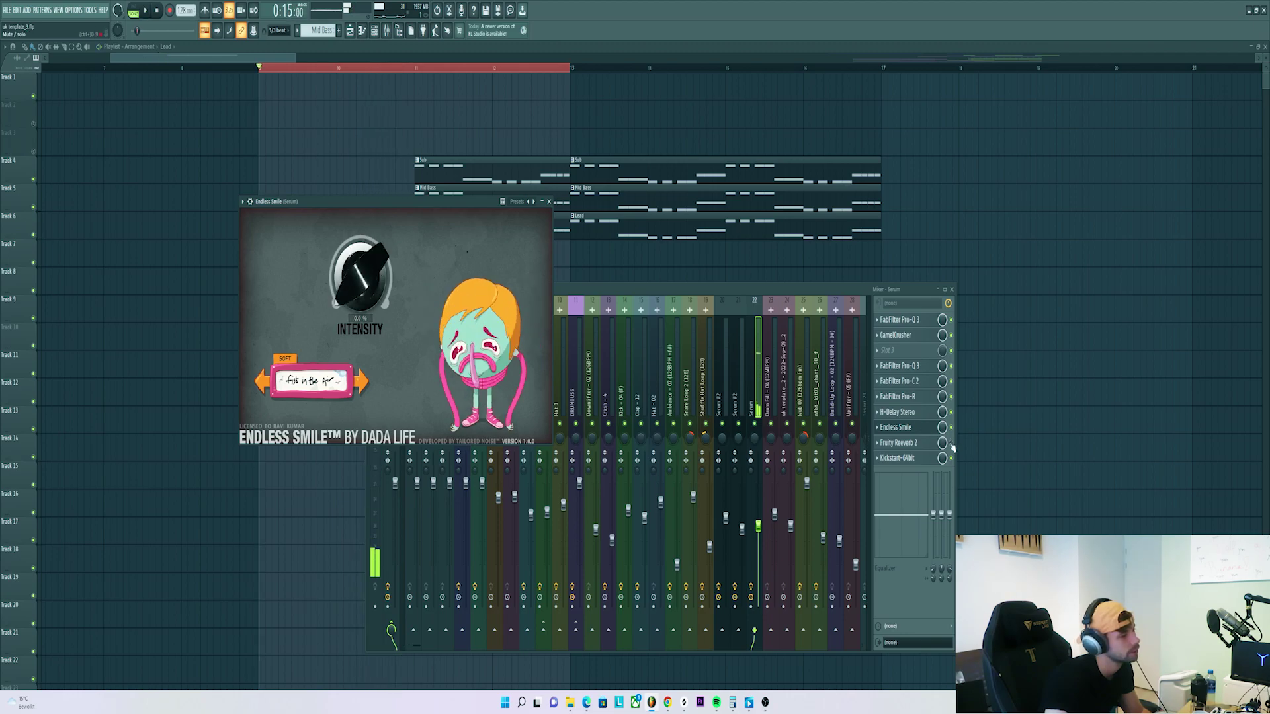
# Open Fruity Reeverb 2 on the Serum insert and listen to it during playback.
pyautogui.click(899, 443)
pyautogui.press('space')
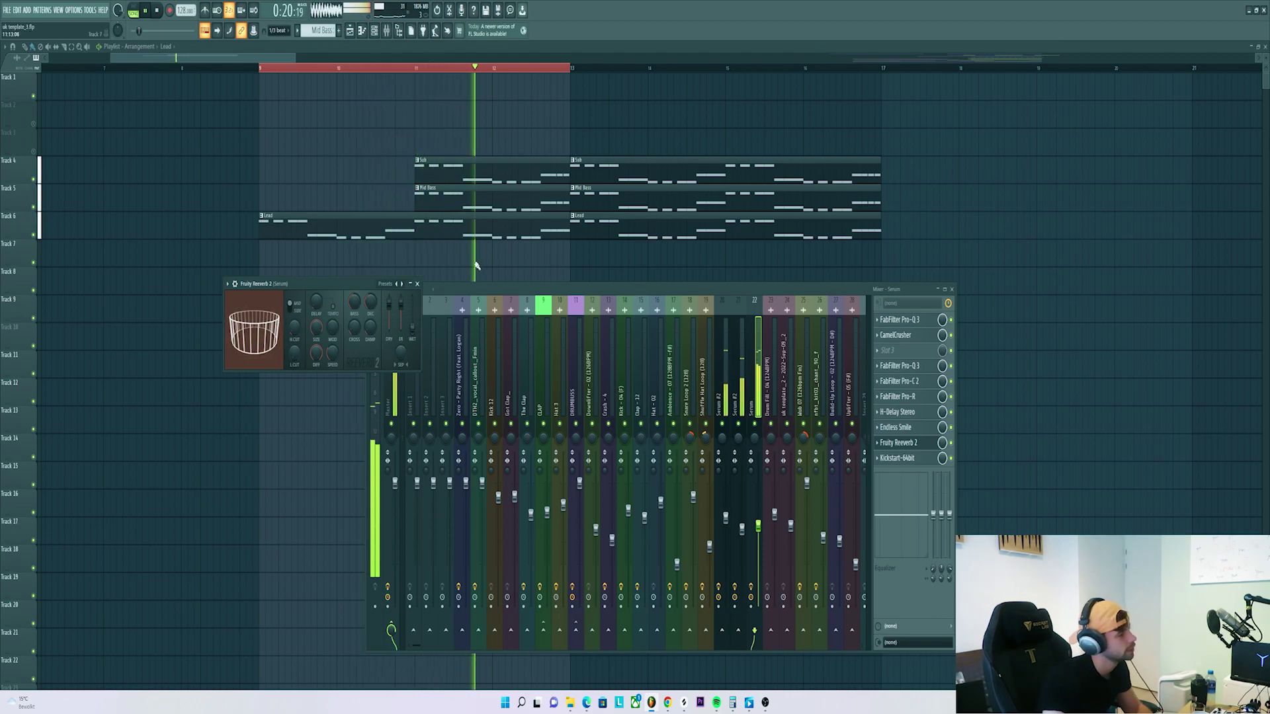
pyautogui.press('F9')
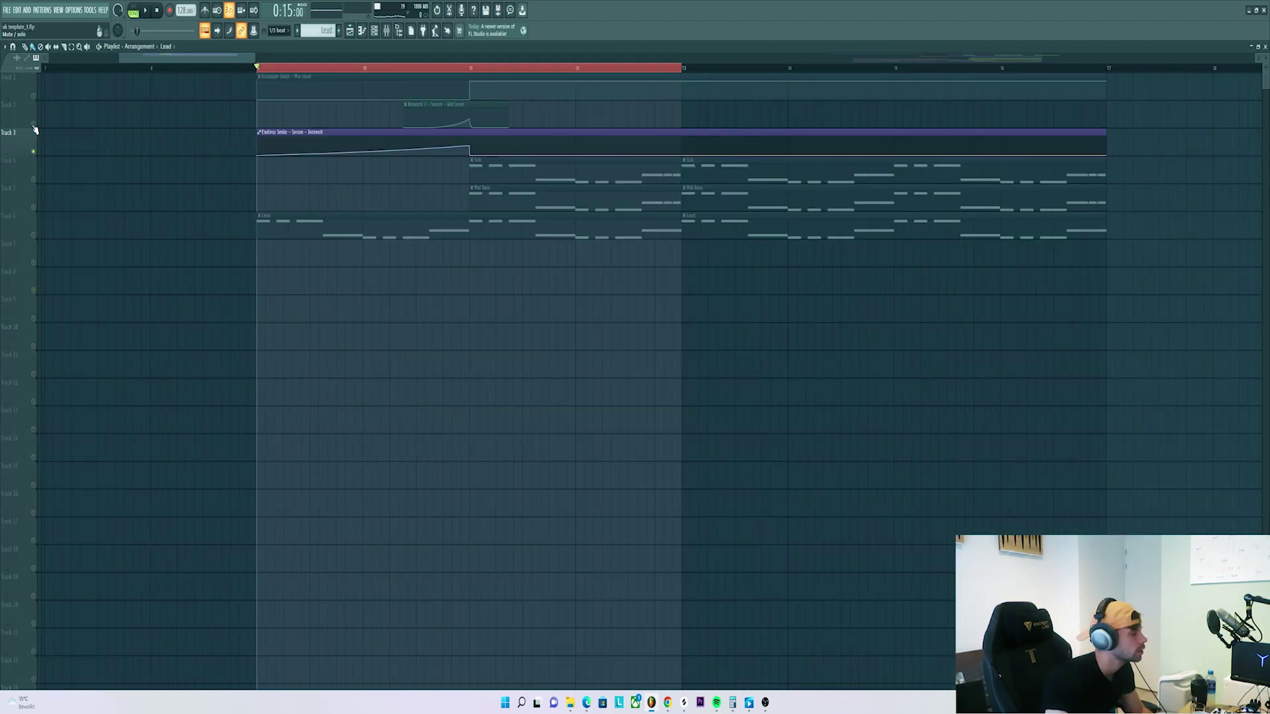
# Unmute the Lead and all other tracks, then play the drop from the start.
pyautogui.click(36, 220)
pyautogui.rightClick(34, 234)
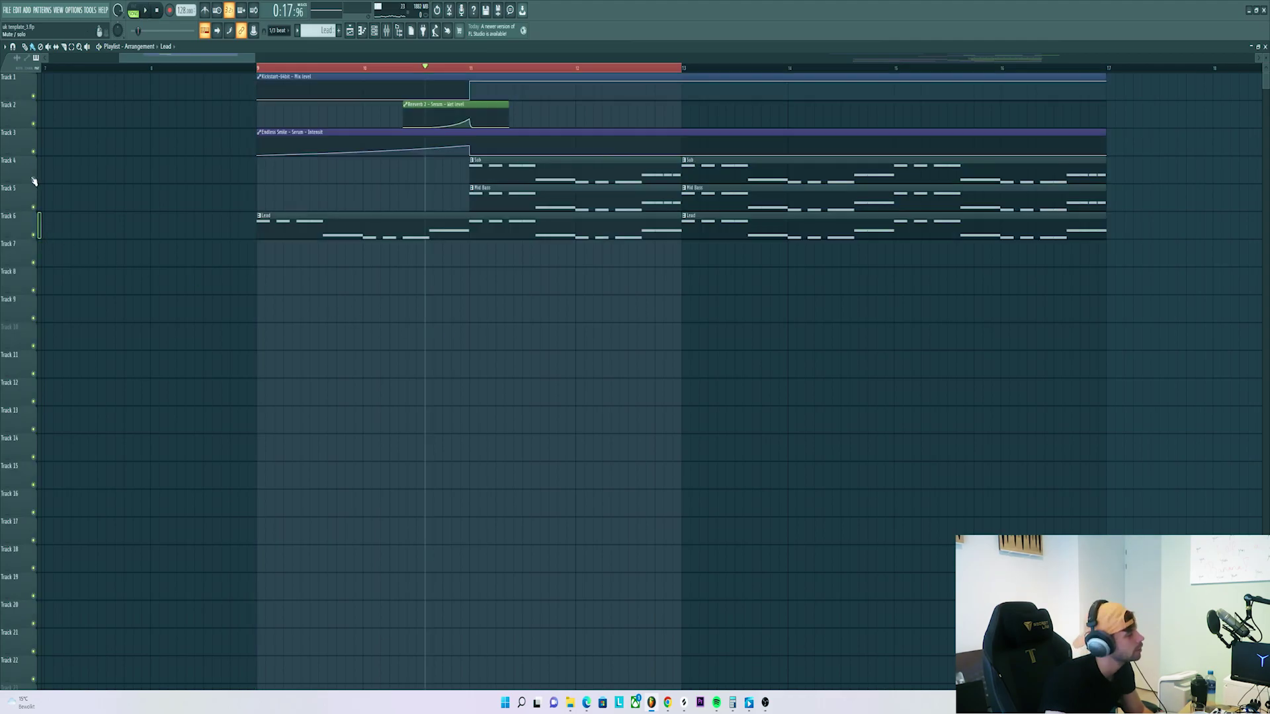
pyautogui.hotkey('ctrl', 'a')
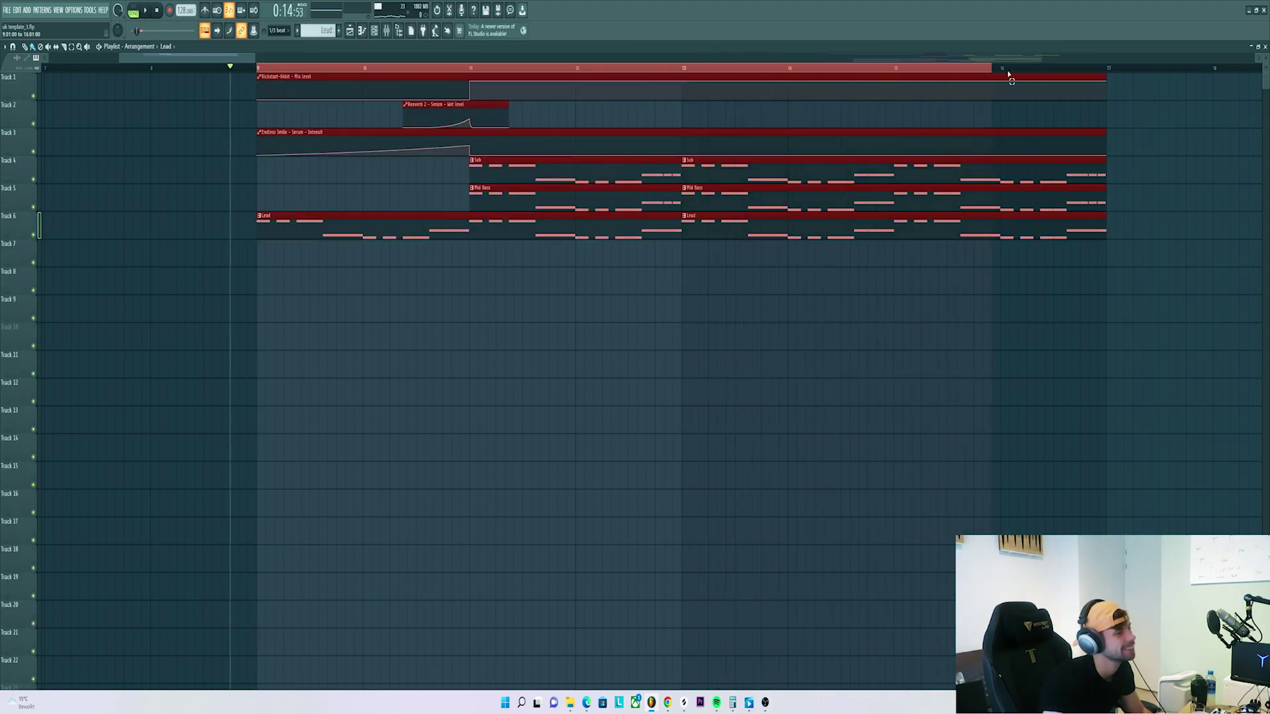
pyautogui.click(173, 288)
pyautogui.press('space')
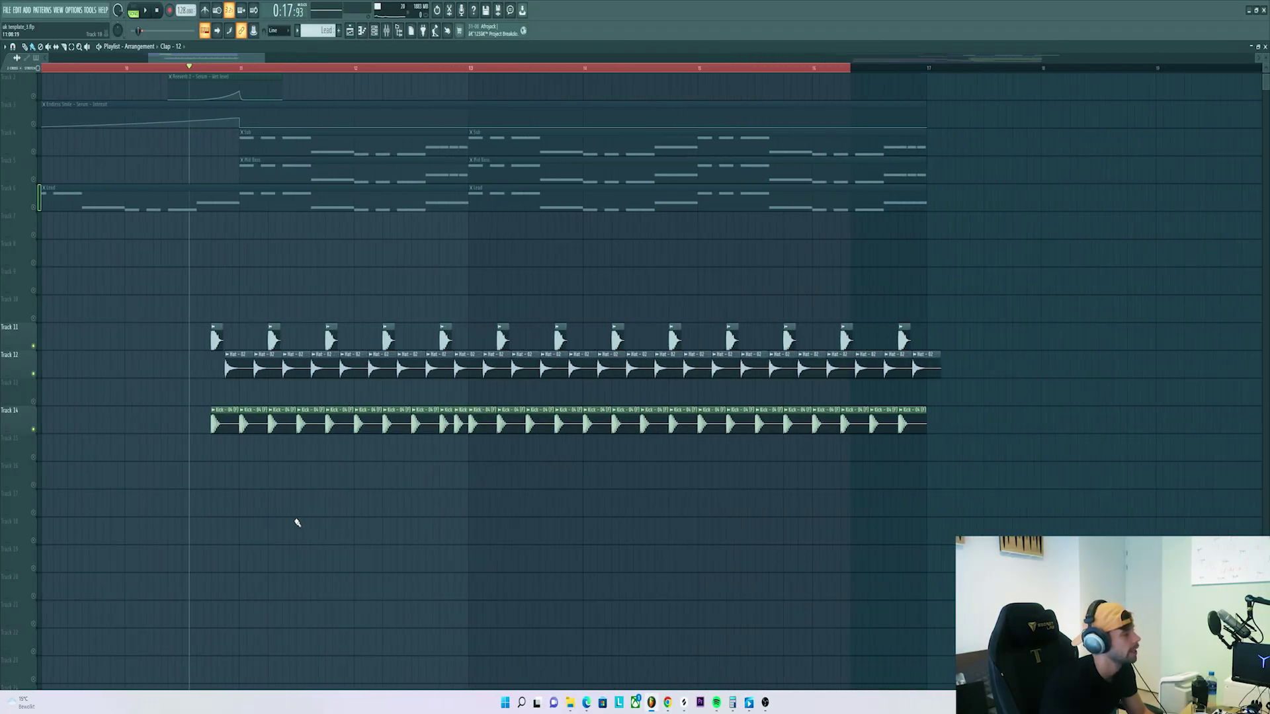
pyautogui.scroll(2, 299, 521)
# Play back the drop with the new clap, hat, kick, snare and shuffle hat clips.
pyautogui.press('space')
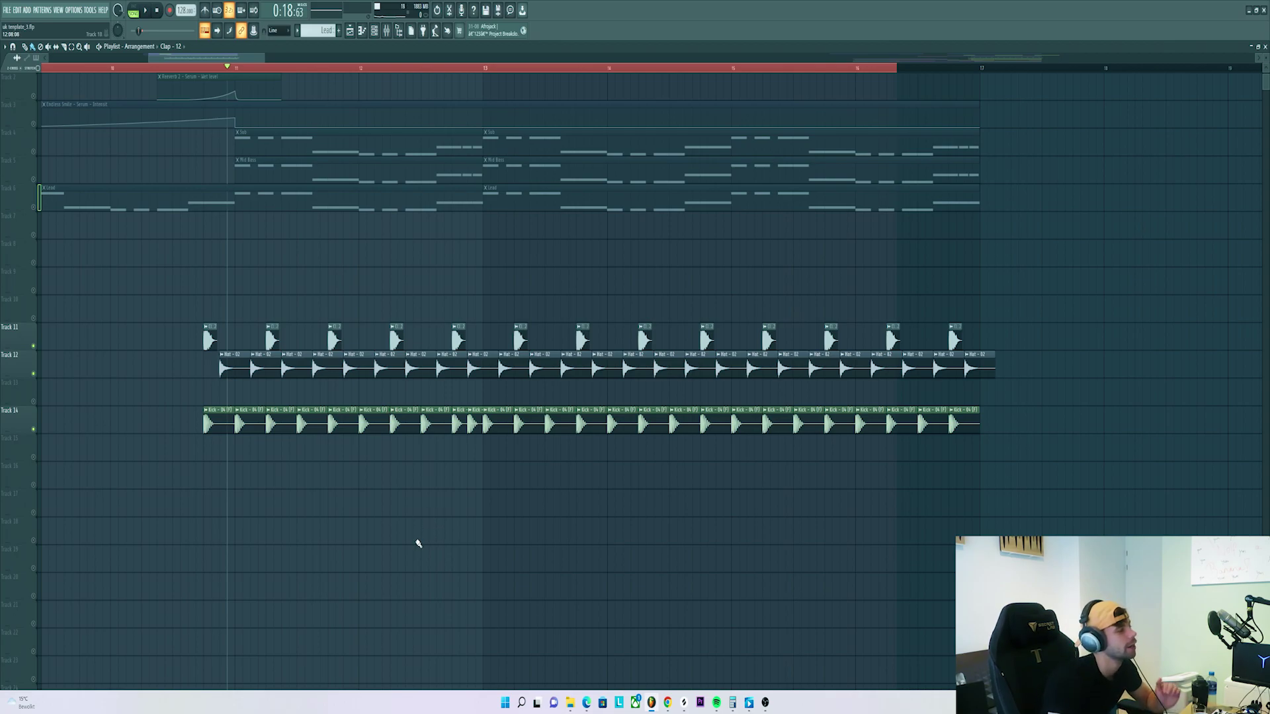
pyautogui.scroll(-3, 413, 560)
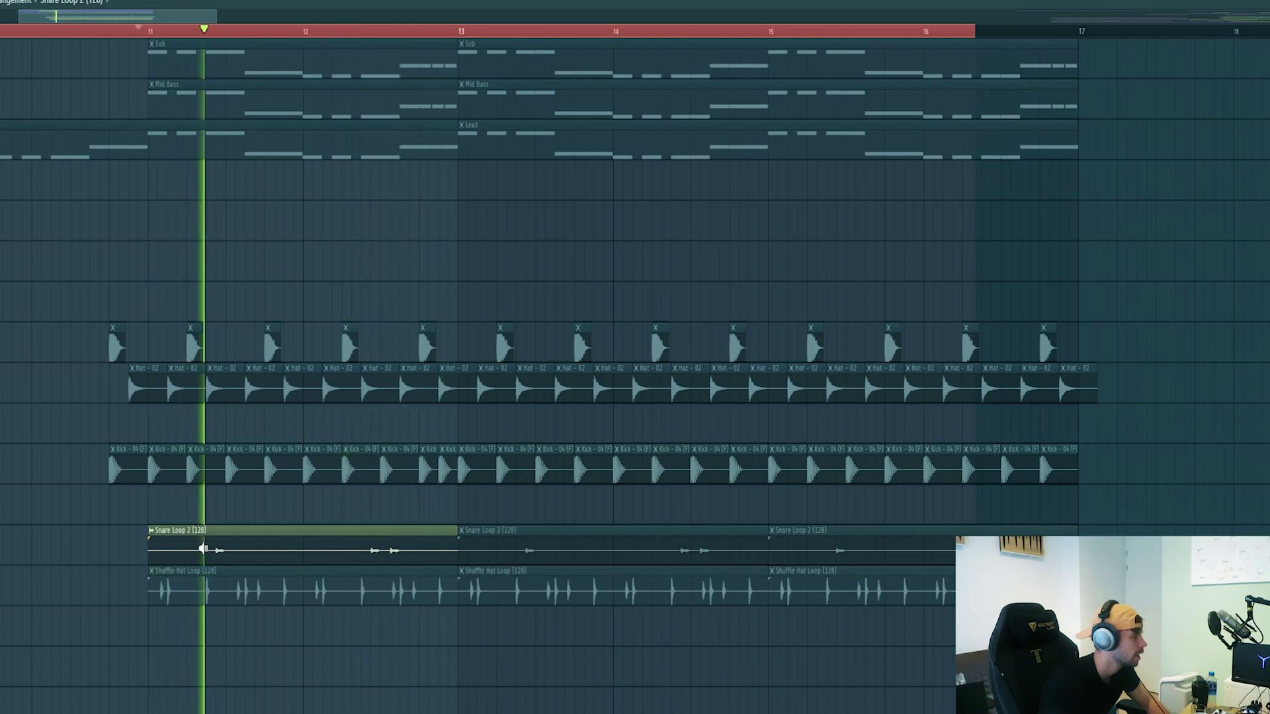
# Audition the snare and shuffle hat loops, then the drop with the chant sample.
pyautogui.press('space')
pyautogui.scroll(3, 181, 601)
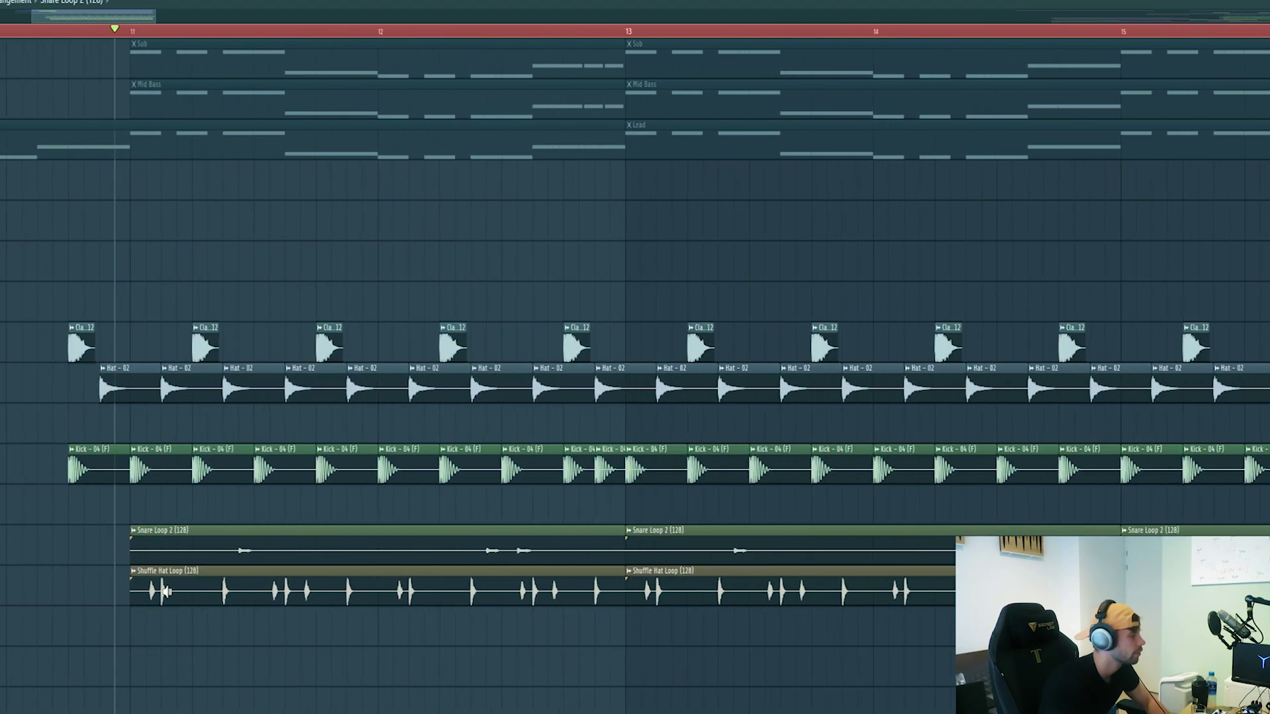
pyautogui.scroll(3, 164, 592)
pyautogui.press('space')
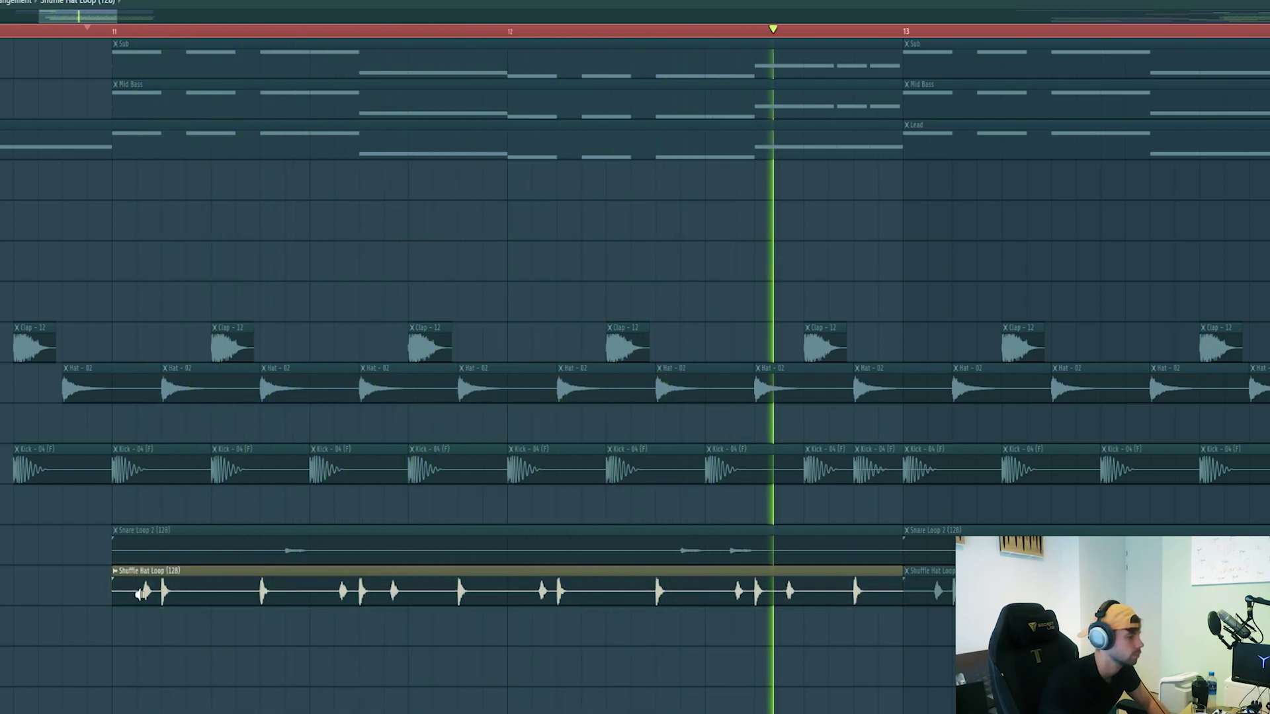
pyautogui.press('space')
pyautogui.press('space')
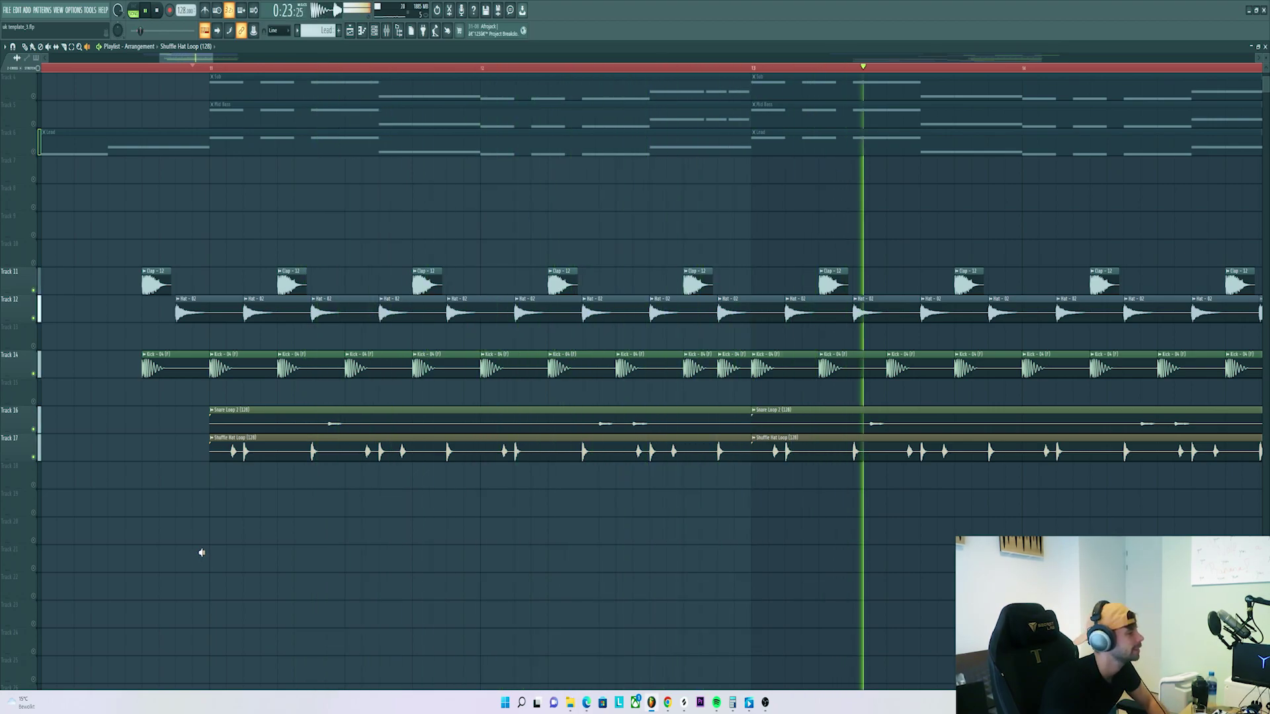
pyautogui.press('space')
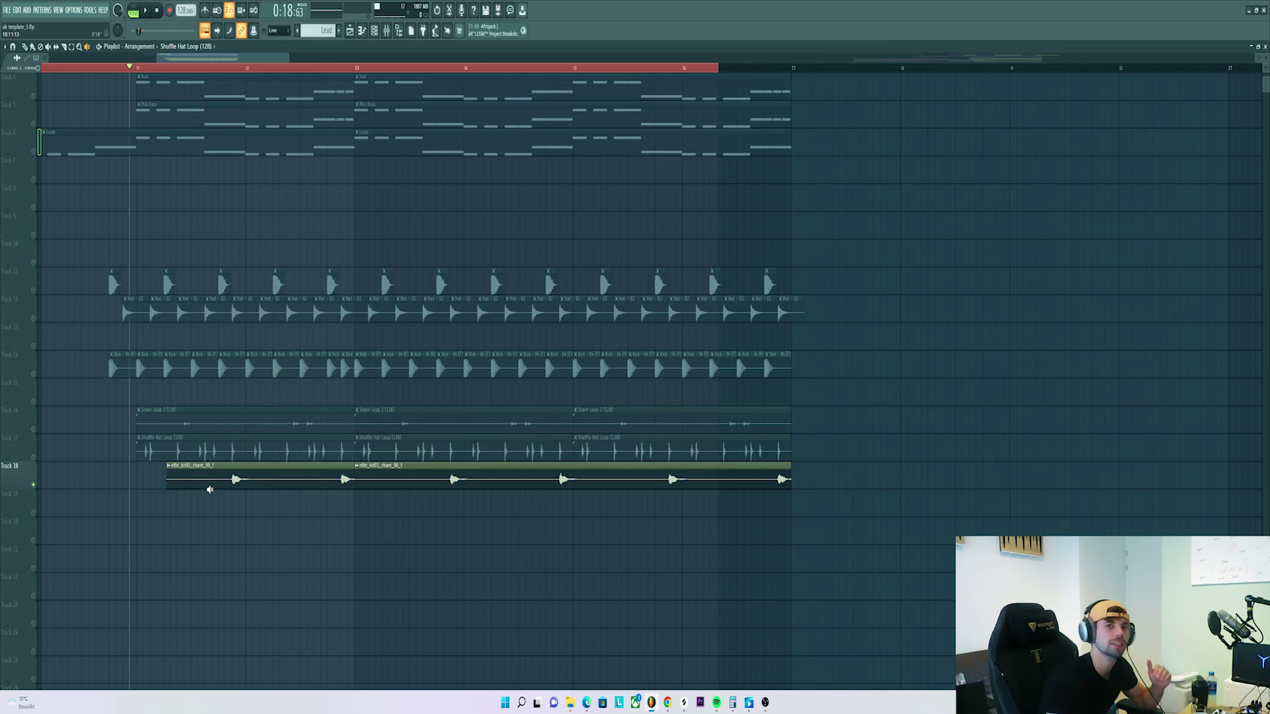
pyautogui.press('space')
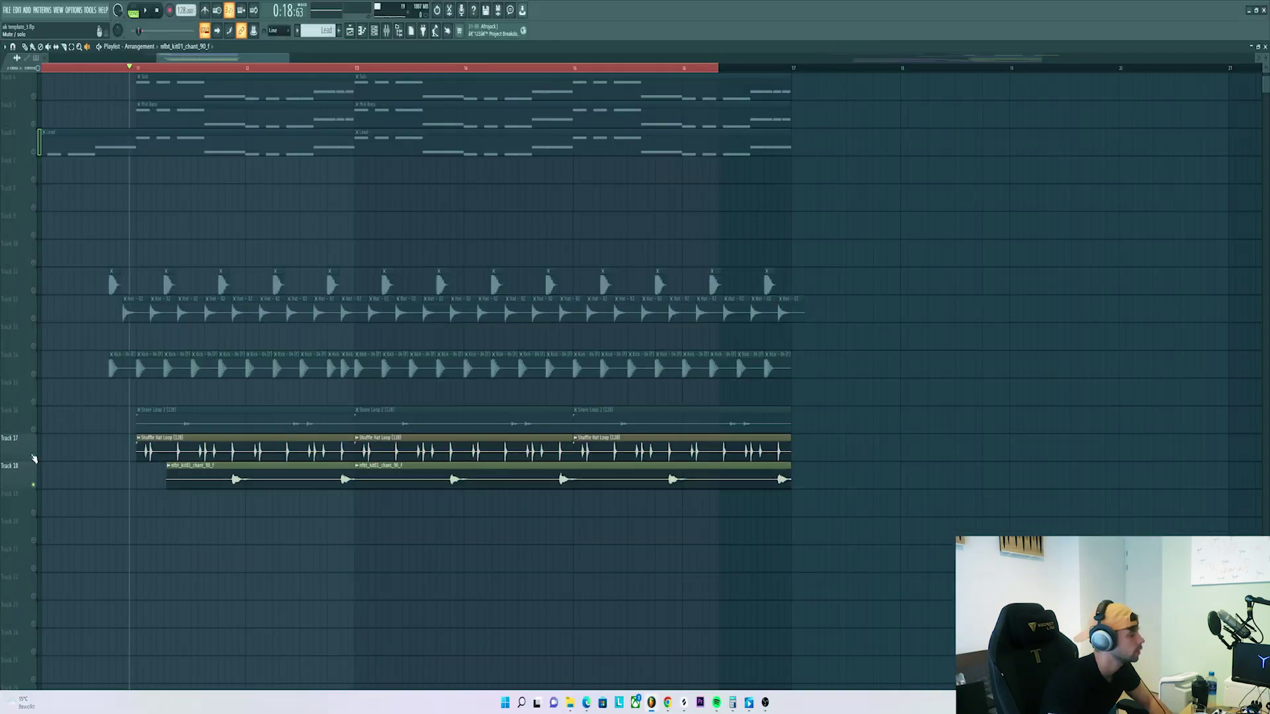
# Unmute the snare, kick and both hat tracks and play the full drum groove.
pyautogui.click(33, 417)
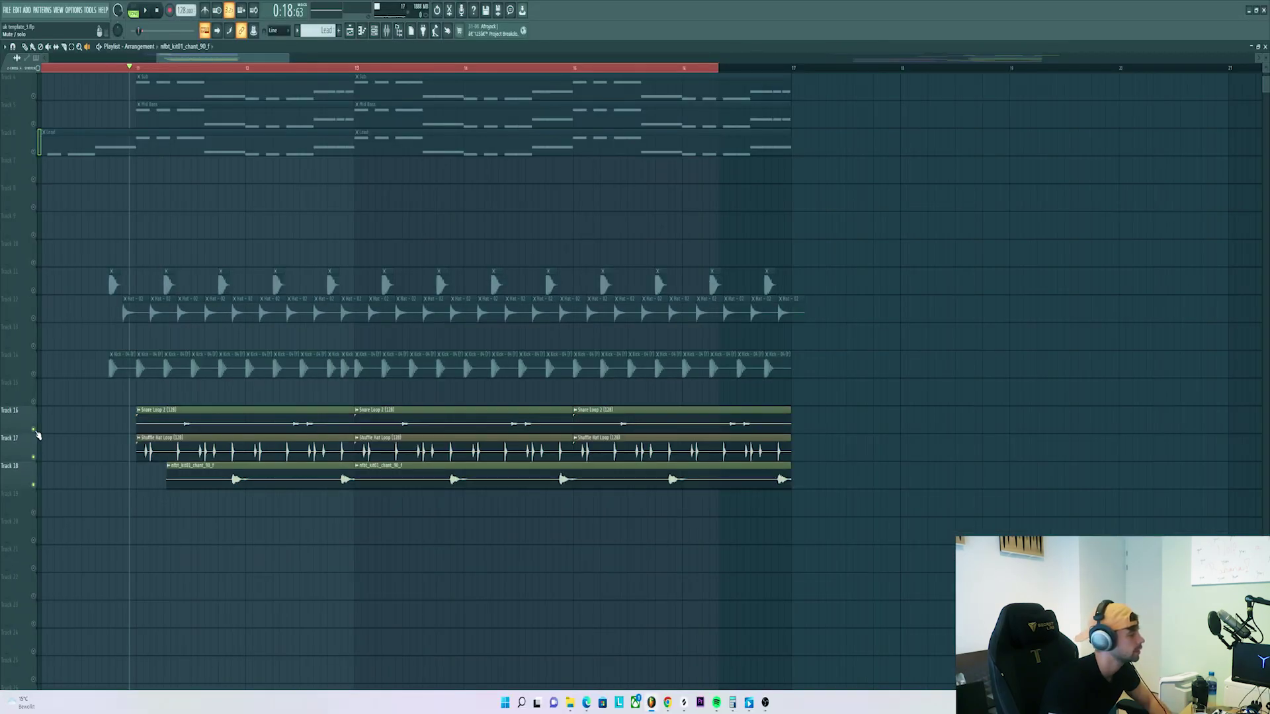
pyautogui.click(34, 368)
pyautogui.click(34, 327)
pyautogui.click(36, 297)
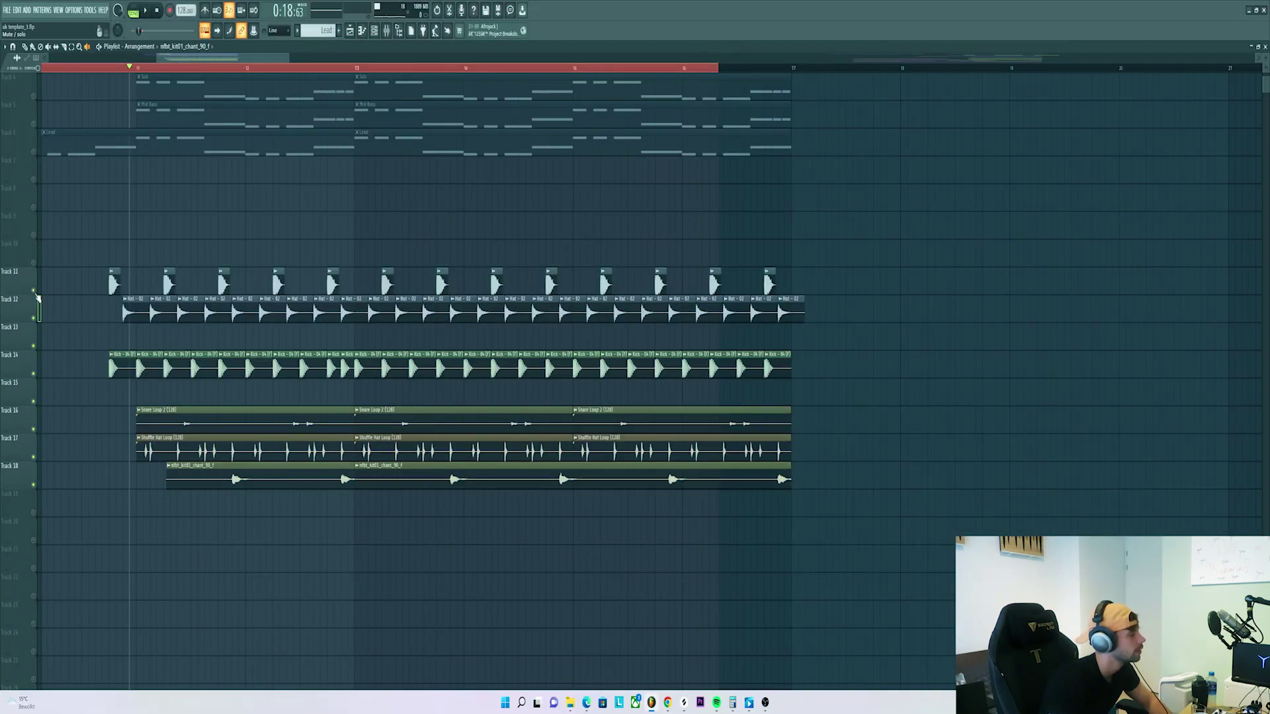
pyautogui.press('space')
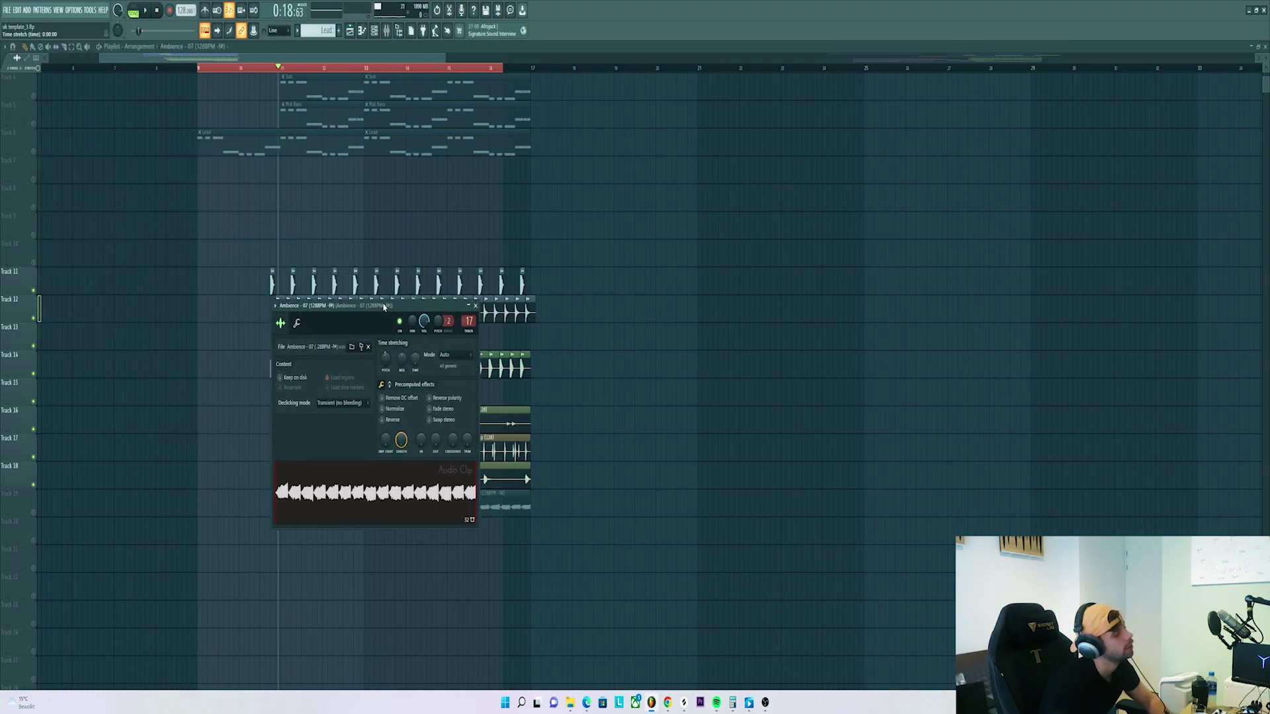
# Check the Ambience - 07 clip settings, unmute its track, and open the Drum Fill clip's settings.
pyautogui.moveTo(149, 131); pyautogui.dragTo(397, 296)
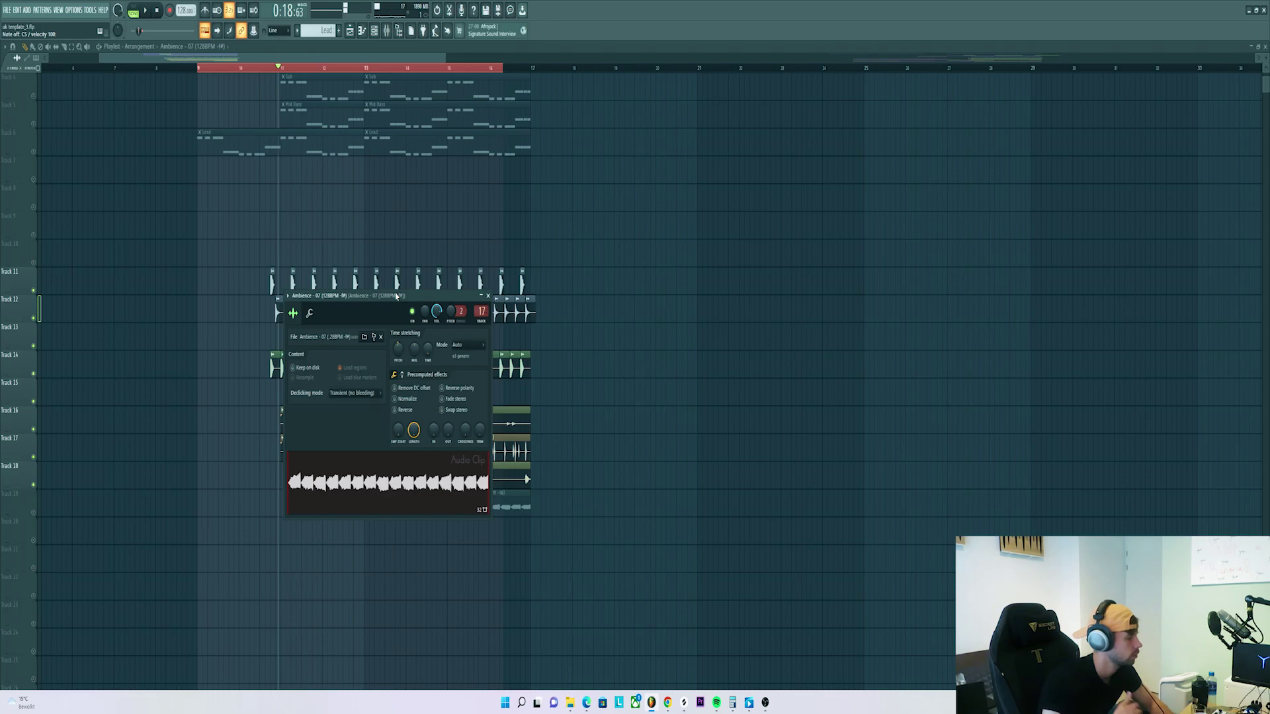
pyautogui.press('Escape')
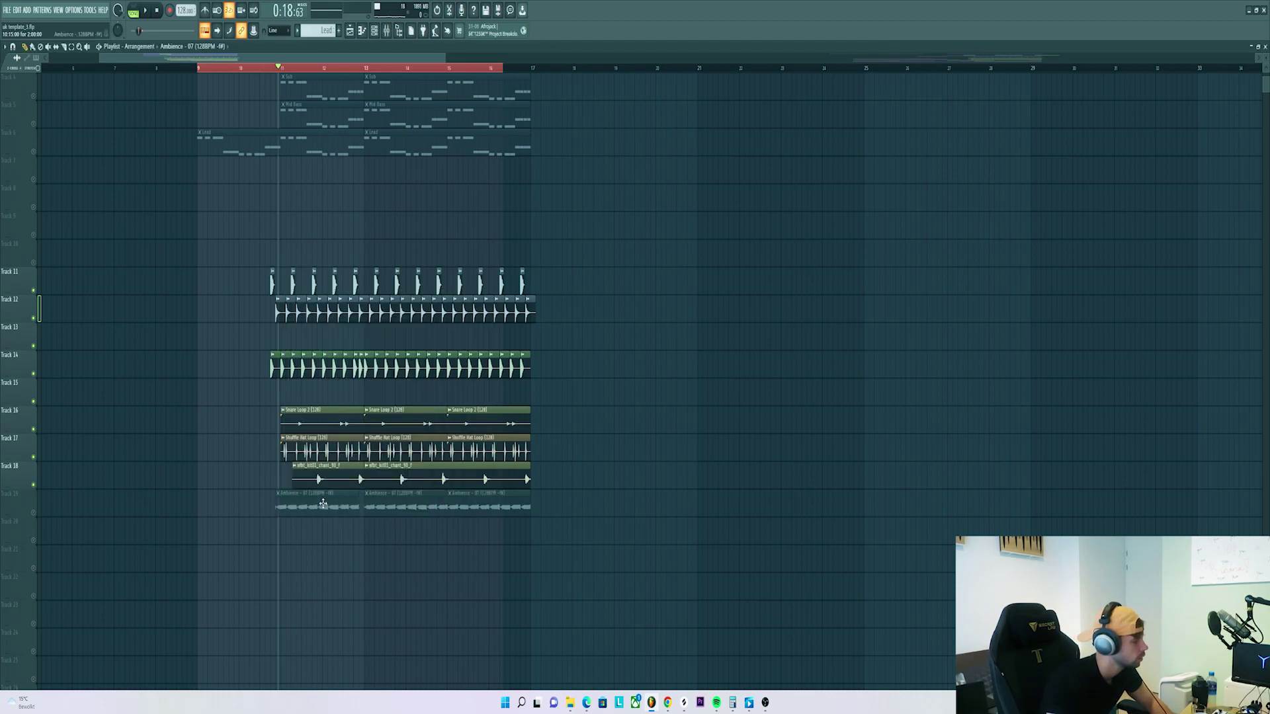
pyautogui.click(34, 498)
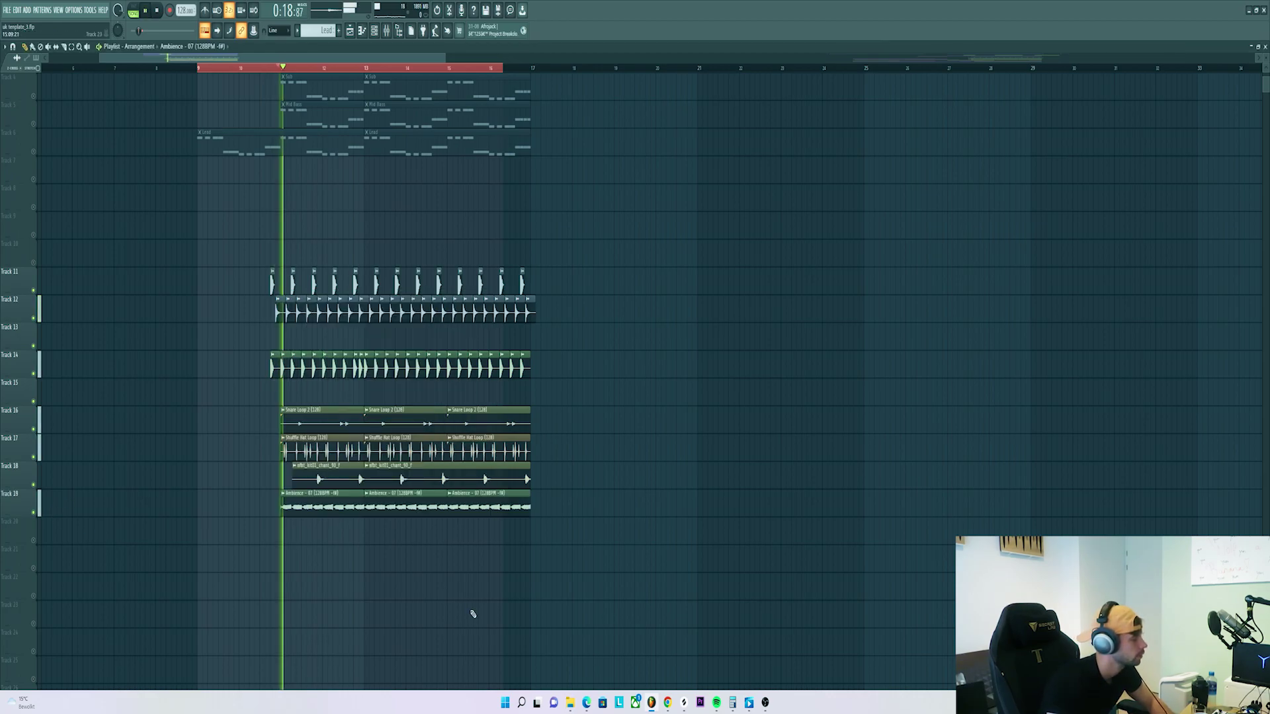
pyautogui.scroll(-2, 473, 614)
pyautogui.scroll(3, 446, 580)
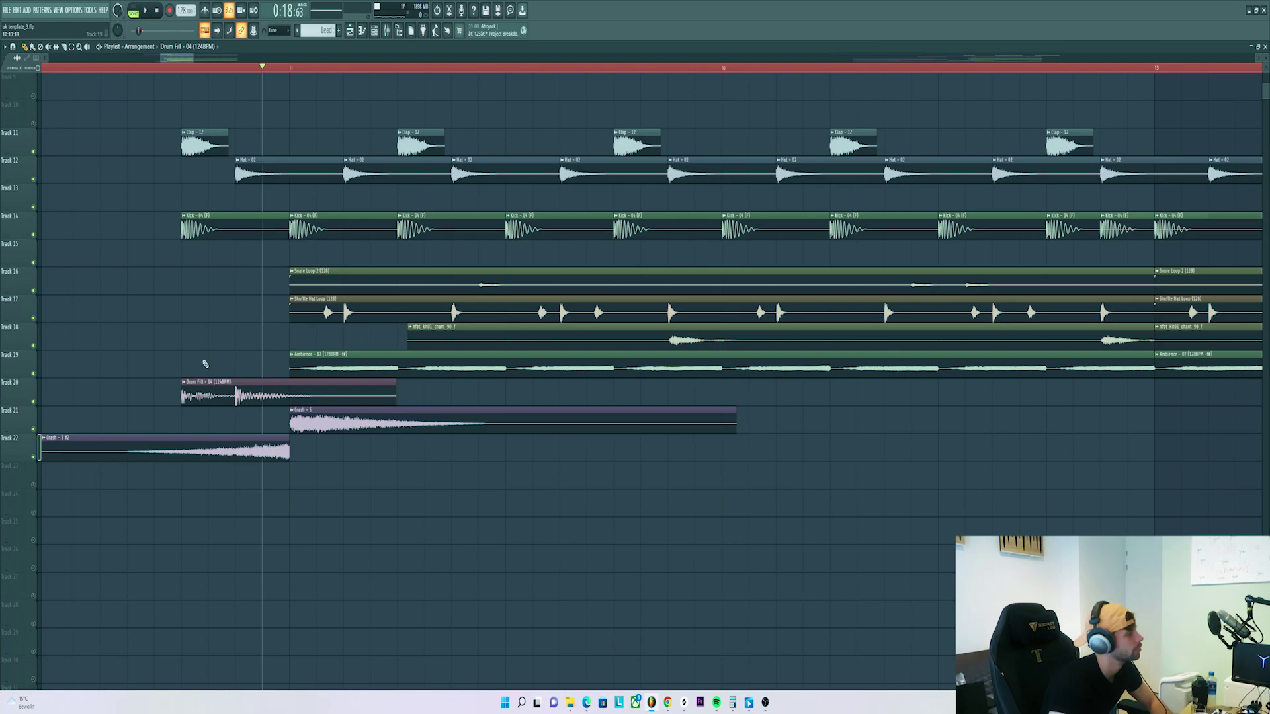
pyautogui.doubleClick(237, 397)
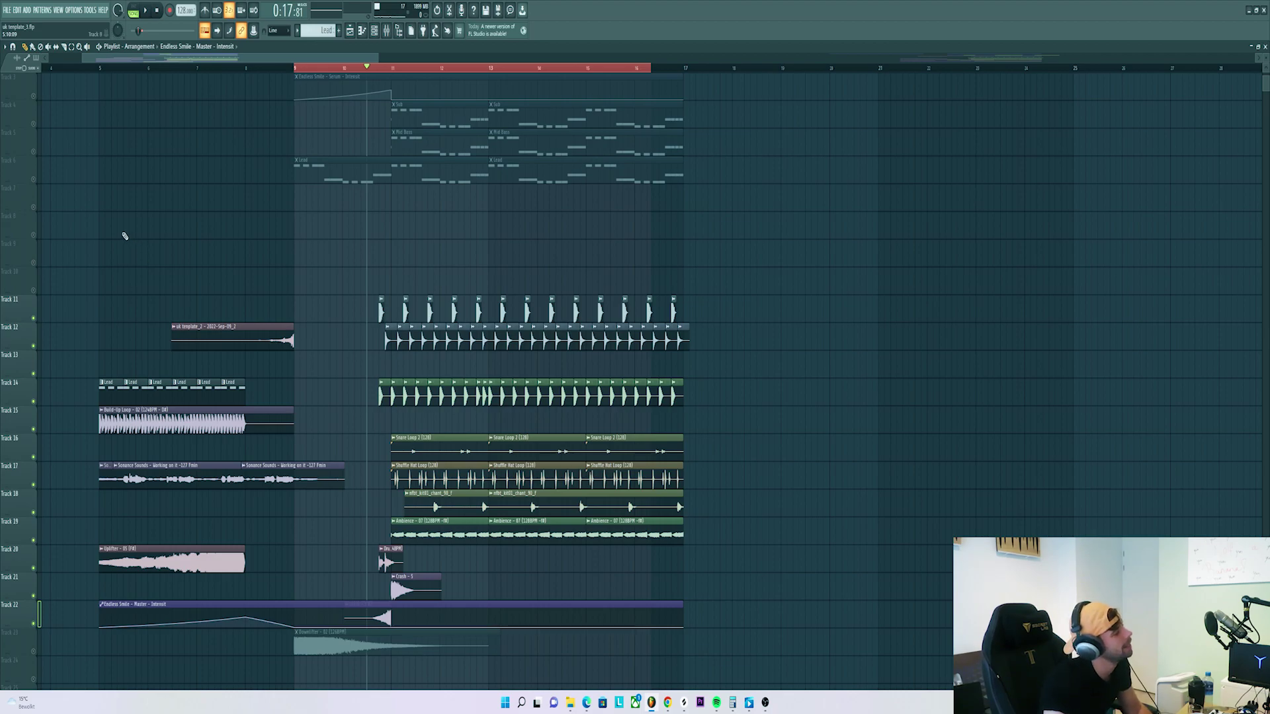
pyautogui.scroll(3, 125, 234)
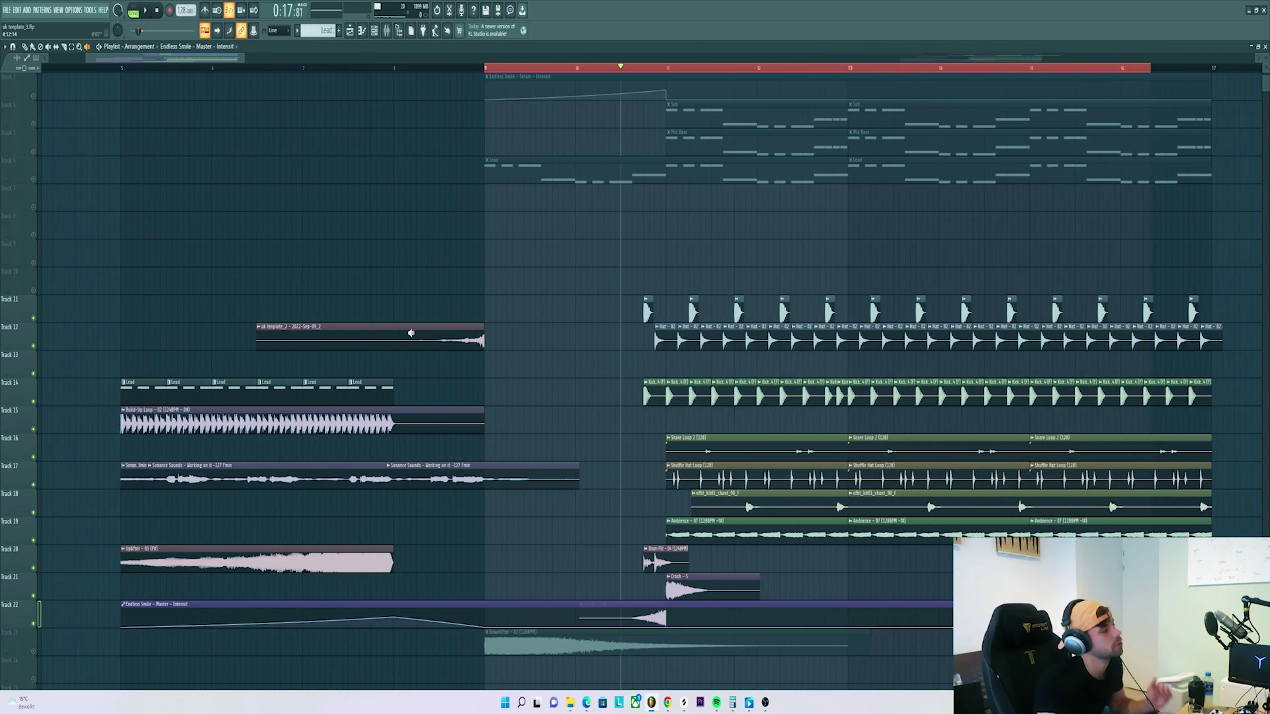
pyautogui.scroll(-3, 392, 338)
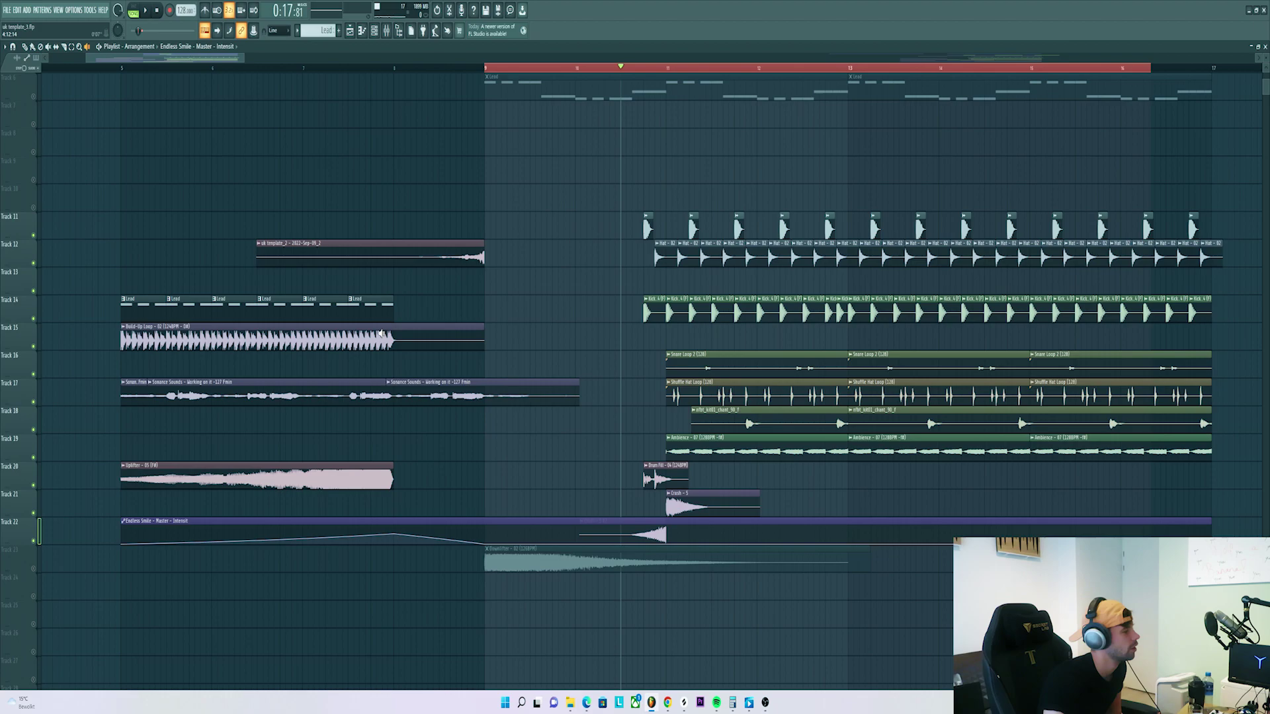
# Solo the Build-Up Loop, Sonance Sounds and Uplifter clips in turn, then unsolo.
pyautogui.keyDown('alt'); pyautogui.click(325, 338); pyautogui.keyUp('alt')
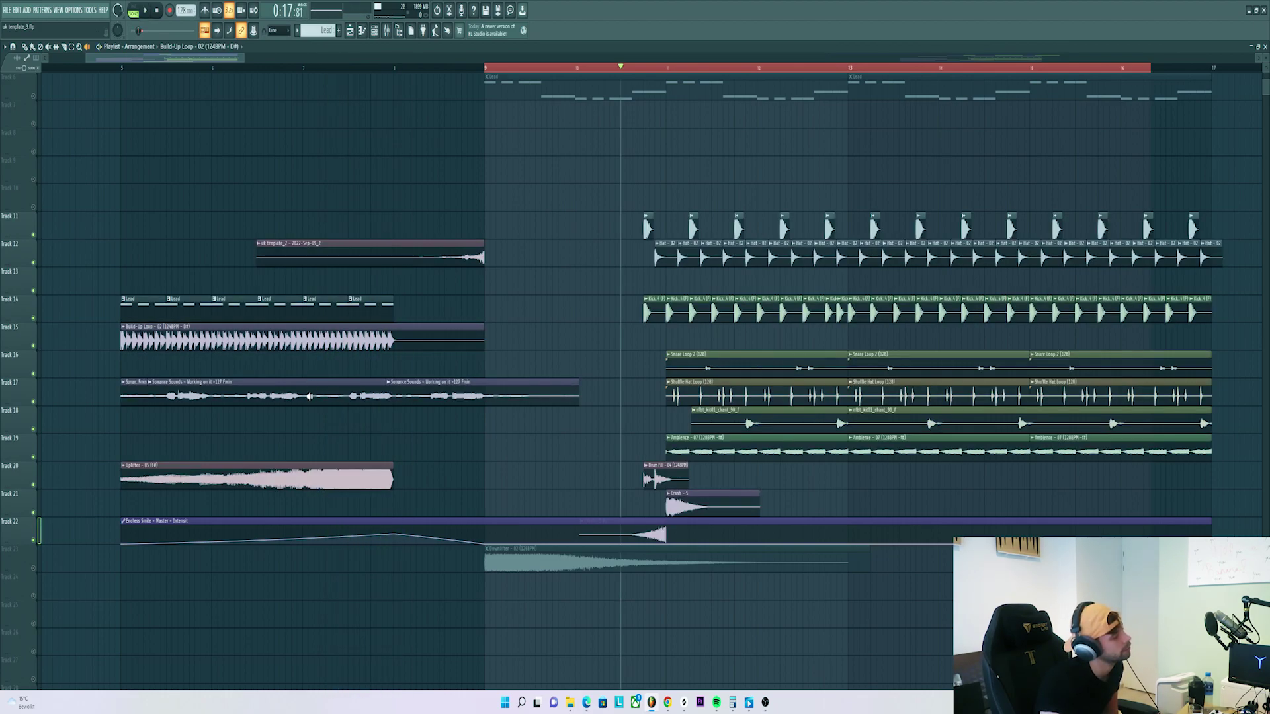
pyautogui.keyDown('alt'); pyautogui.click(308, 396); pyautogui.keyUp('alt')
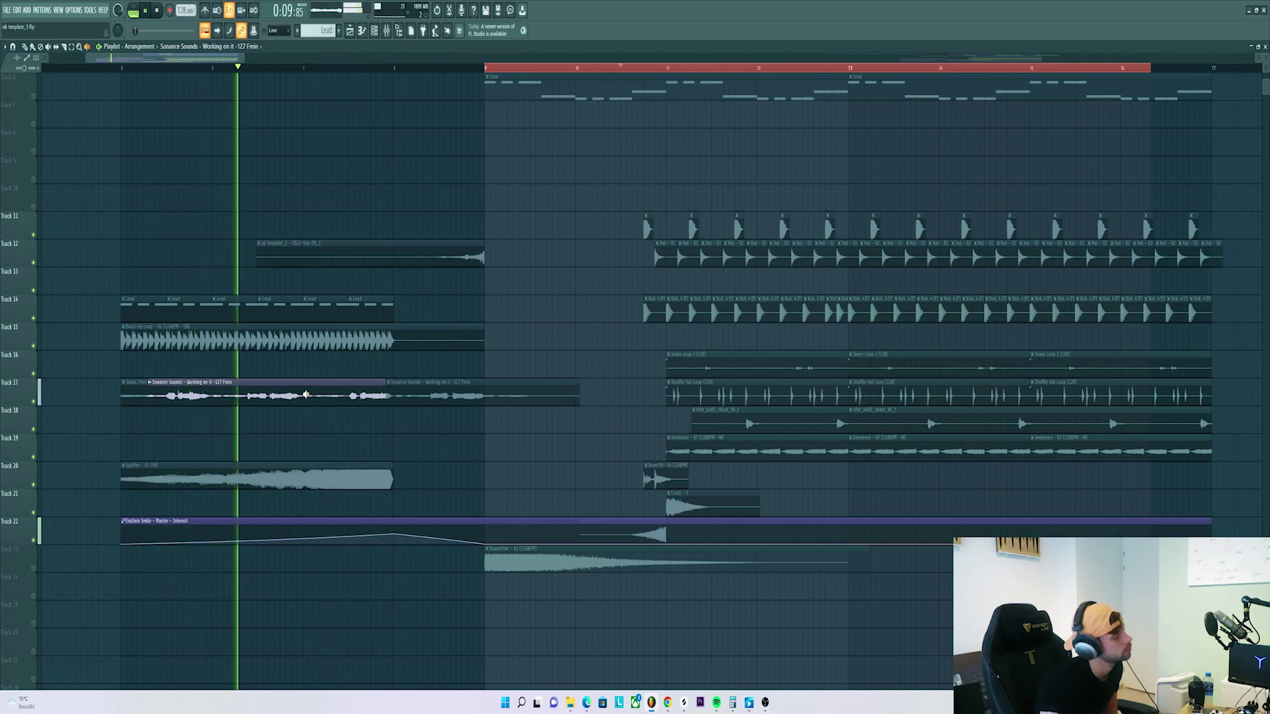
pyautogui.click(314, 476)
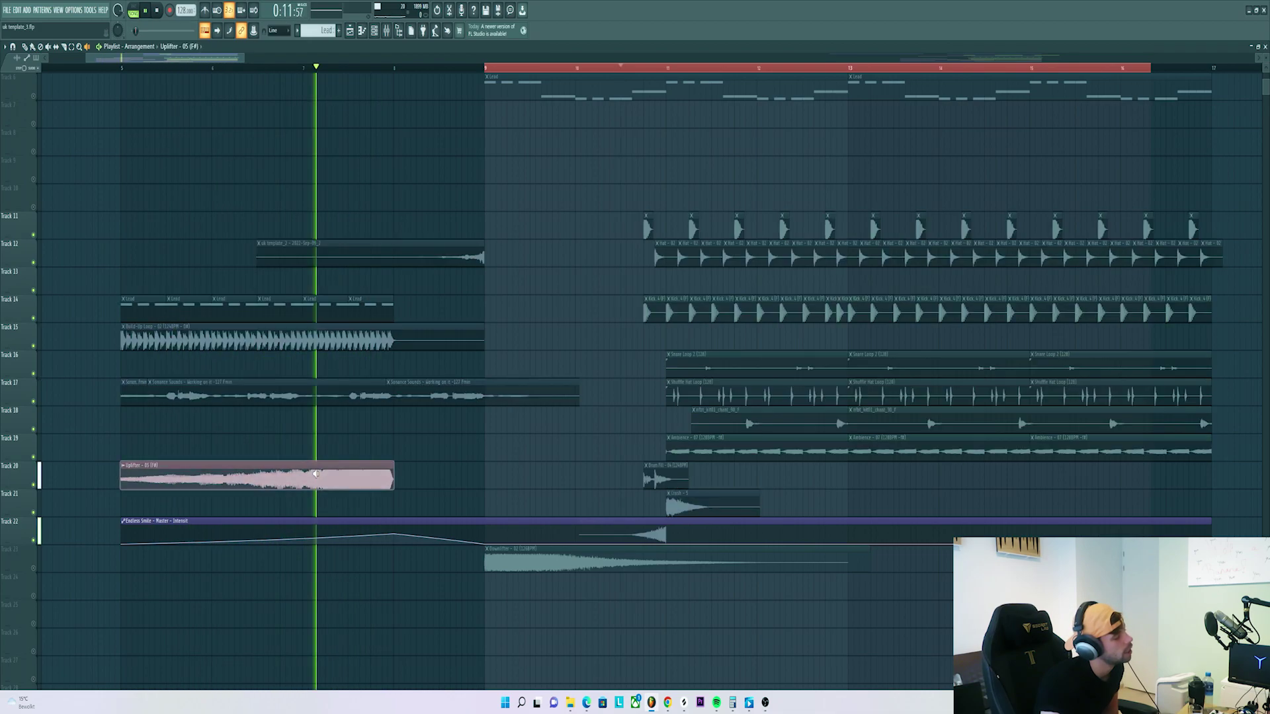
pyautogui.keyDown('alt'); pyautogui.click(313, 477); pyautogui.keyUp('alt')
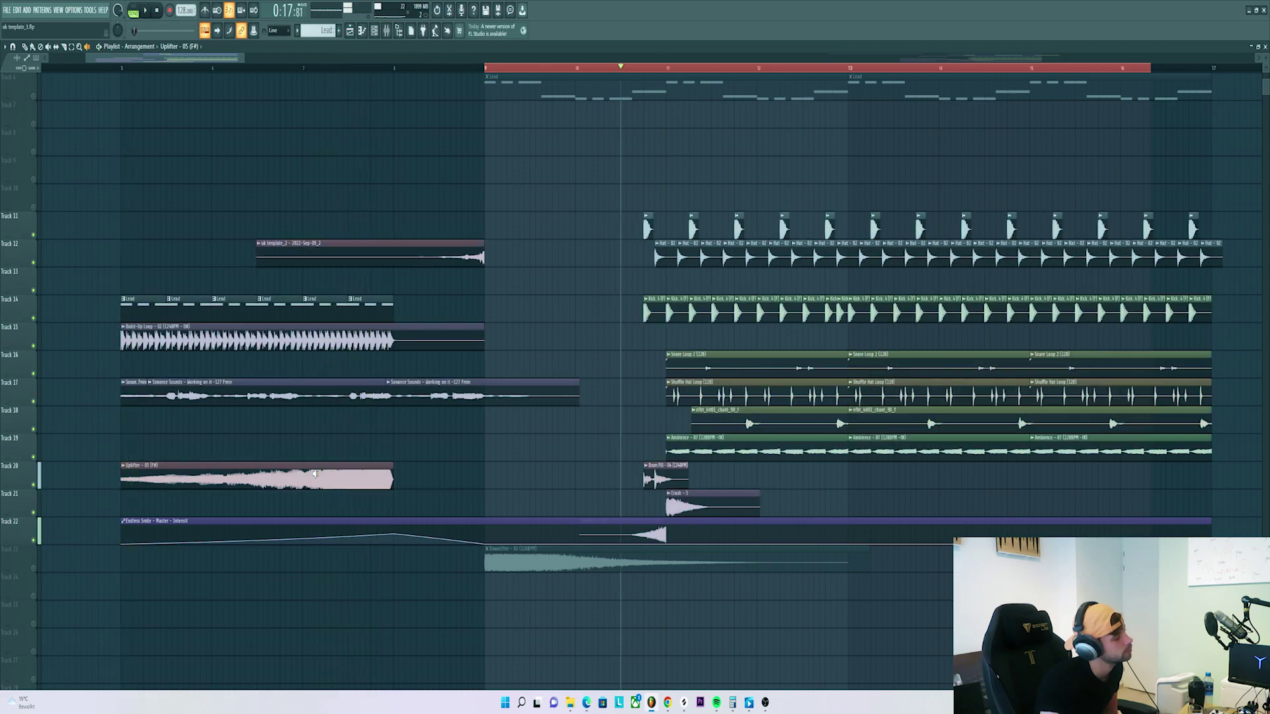
# Solo the Downlifter clip, unsolo it, and replay the build-up.
pyautogui.click(488, 566)
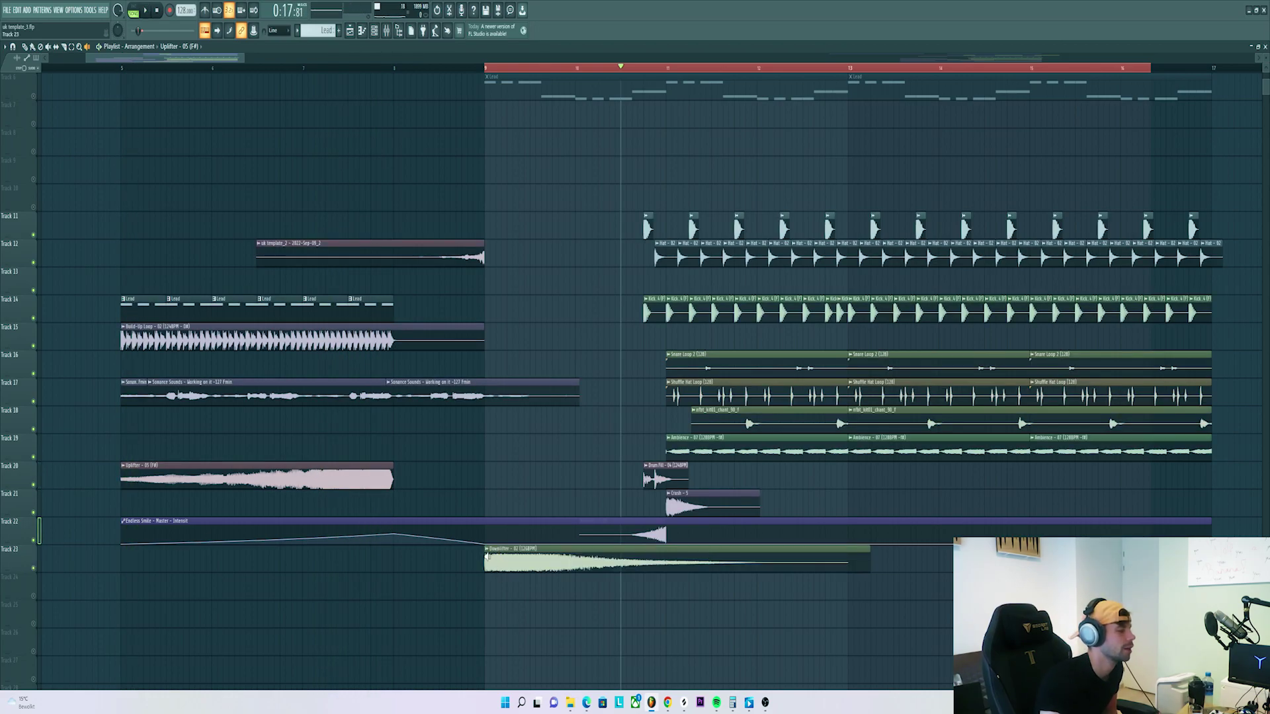
pyautogui.keyDown('alt'); pyautogui.click(488, 556); pyautogui.keyUp('alt')
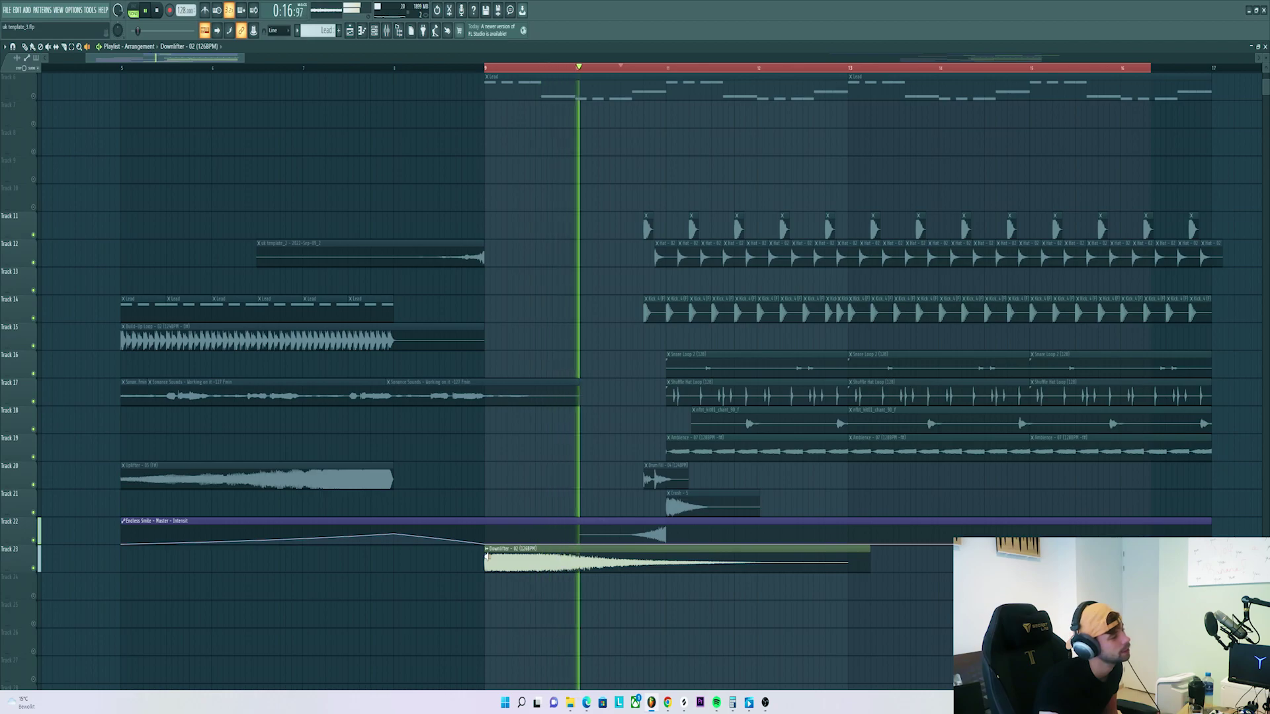
pyautogui.keyDown('alt'); pyautogui.click(488, 556); pyautogui.keyUp('alt')
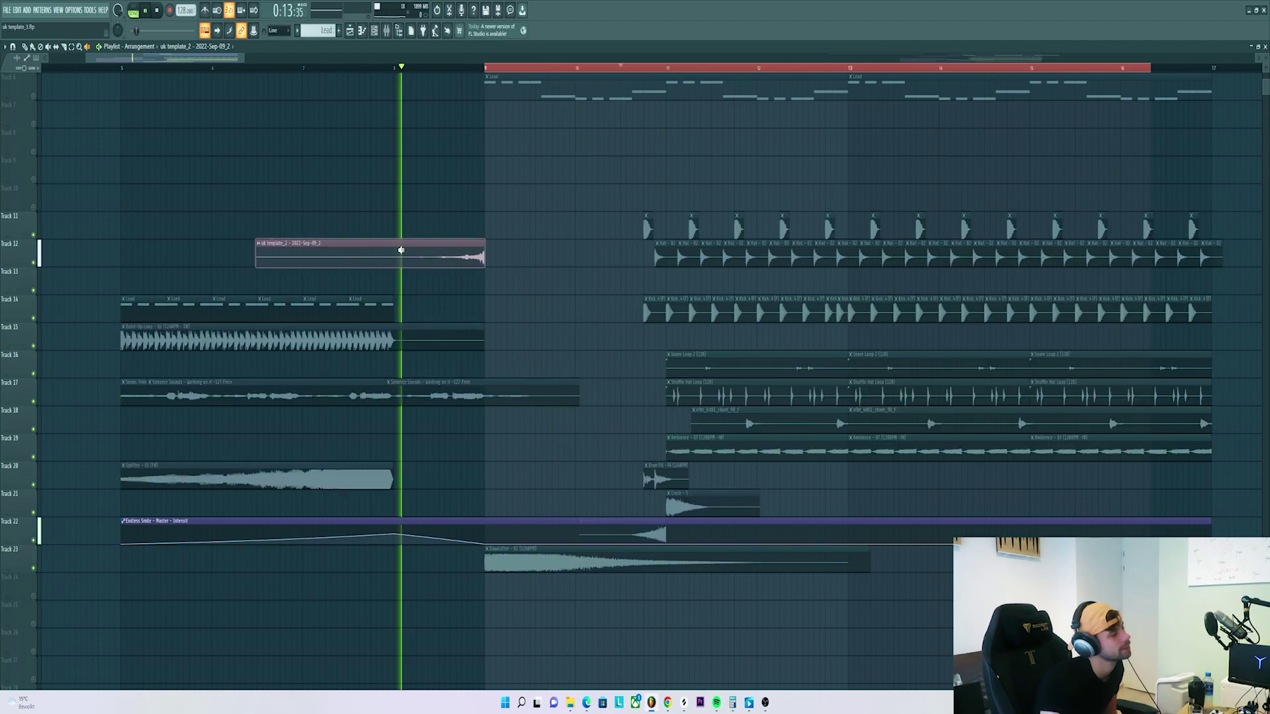
pyautogui.press('space')
pyautogui.press('space')
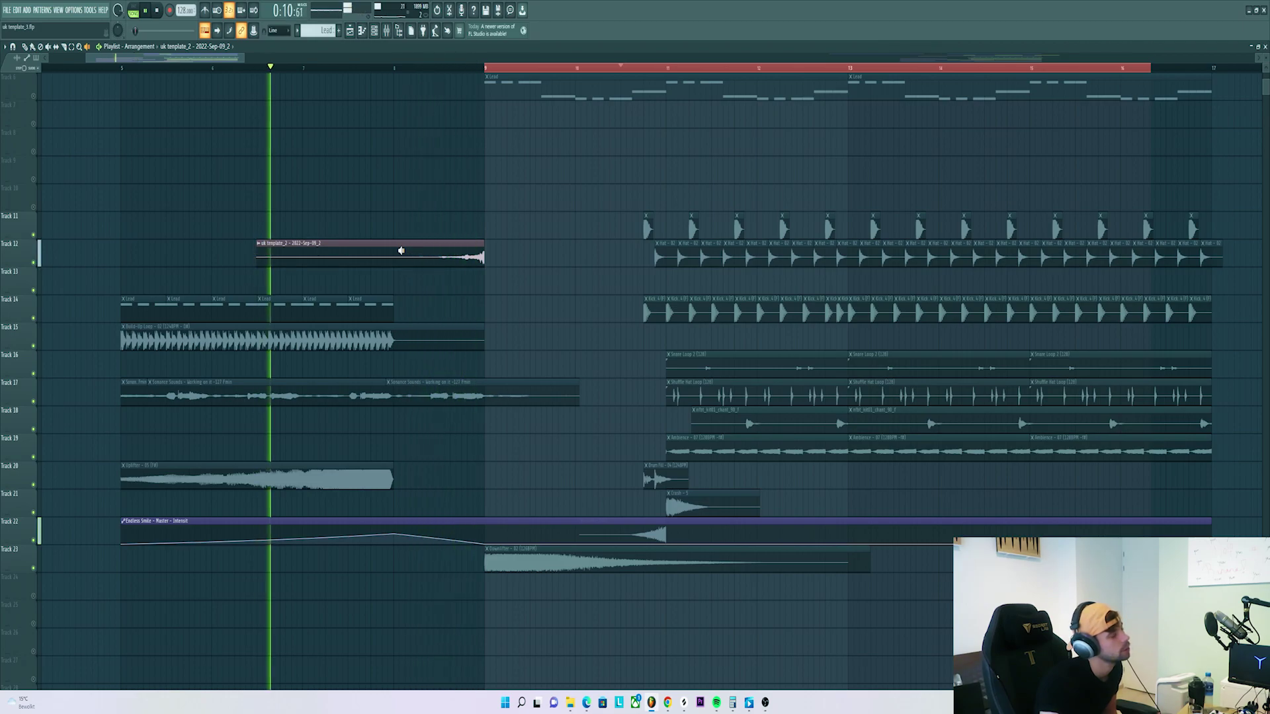